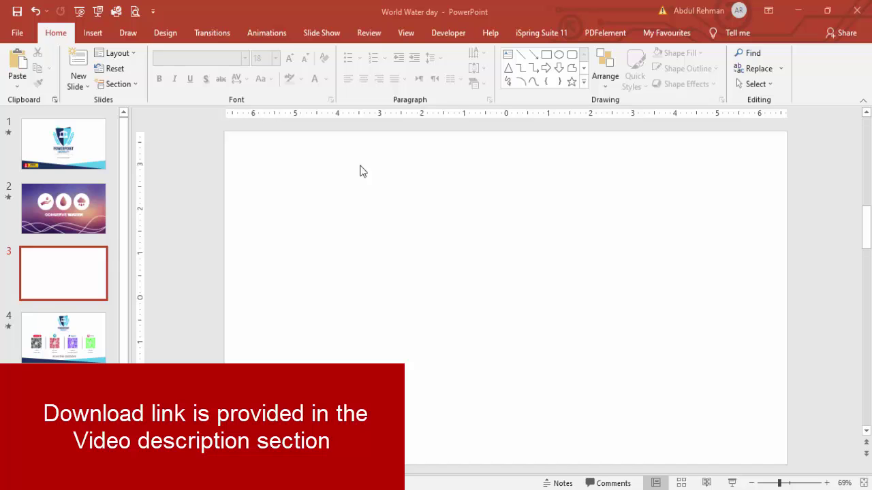
Step: Draw a rectangle covering the entire slide (13.33" × 7.5")
{"action": "left_click", "coordinate": [93, 33]}
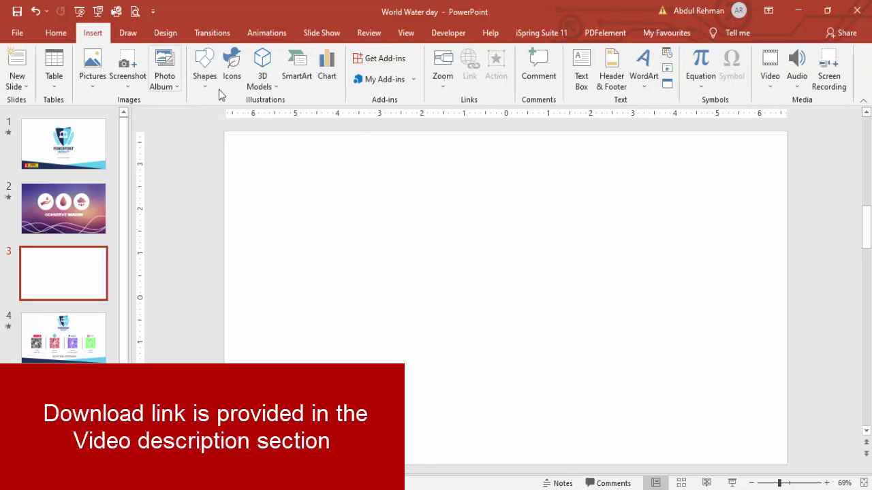
{"action": "left_click", "coordinate": [205, 76]}
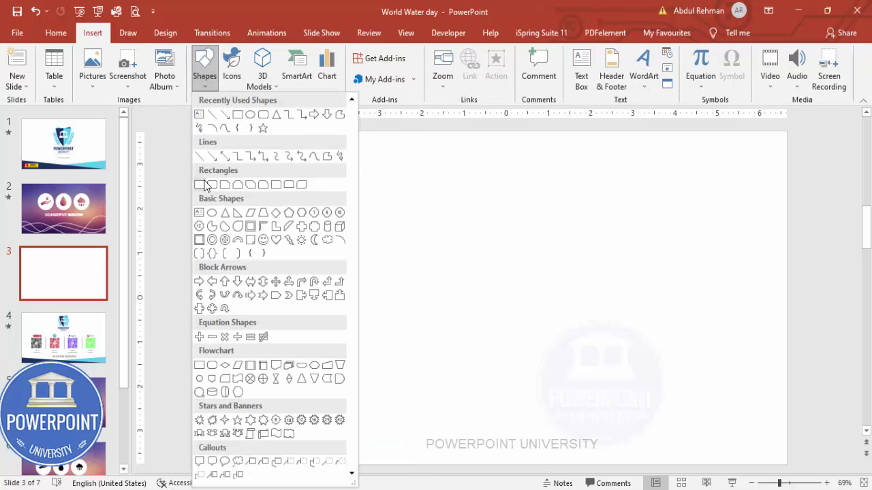
{"action": "left_click", "coordinate": [200, 184]}
{"action": "left_click_drag", "start_coordinate": [224, 129], "coordinate": [788, 465]}
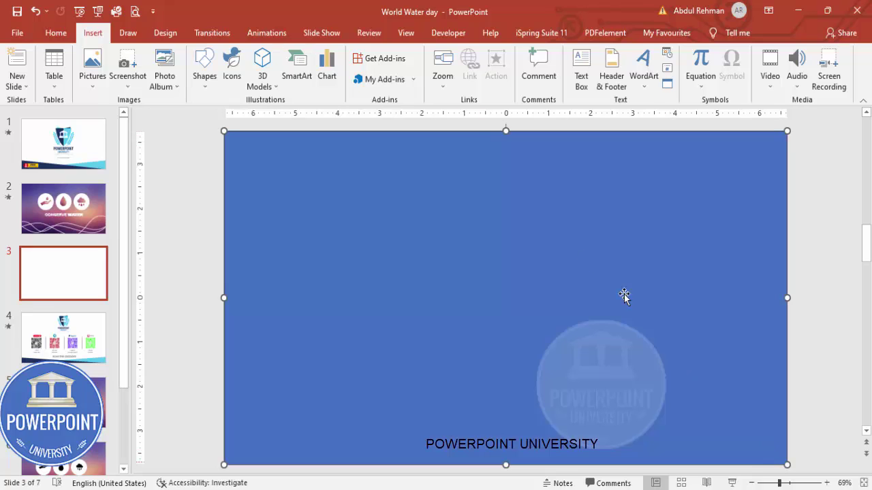
Step: Remove the rectangle's outline and bring up its Format Shape pane
{"action": "left_click", "coordinate": [357, 69]}
{"action": "left_click", "coordinate": [345, 188]}
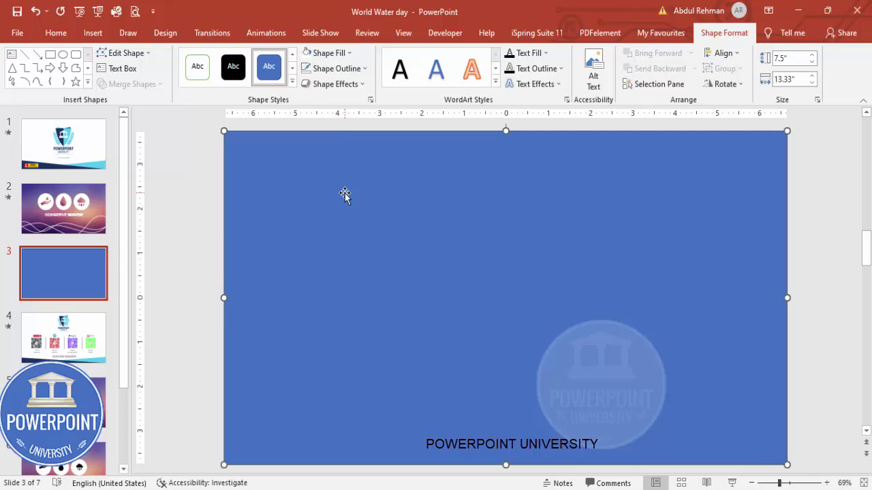
{"action": "right_click", "coordinate": [430, 185]}
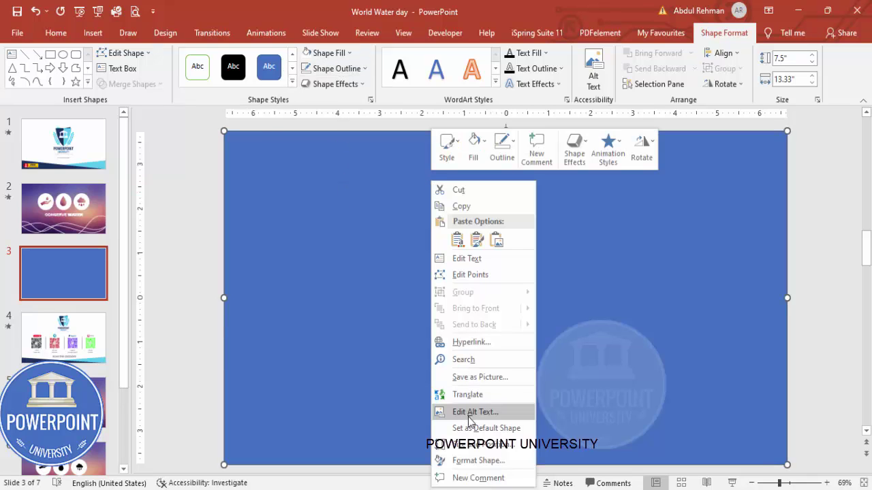
{"action": "left_click", "coordinate": [491, 461]}
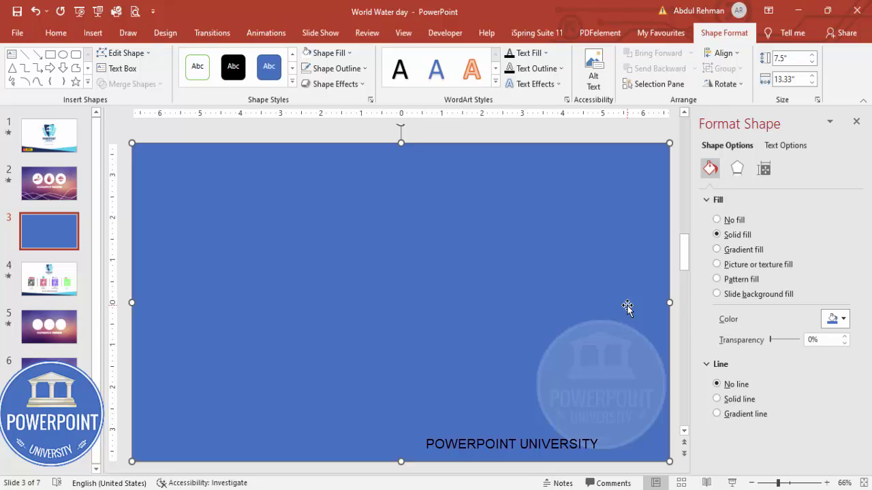
Step: Switch the rectangle to picture fill and search online pictures for 'purple and orange gradient'
{"action": "left_click", "coordinate": [768, 269]}
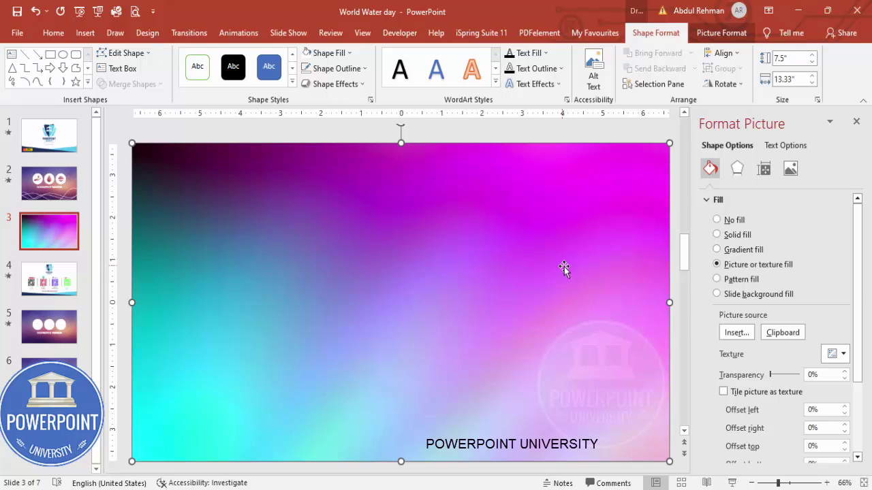
{"action": "left_click", "coordinate": [742, 336]}
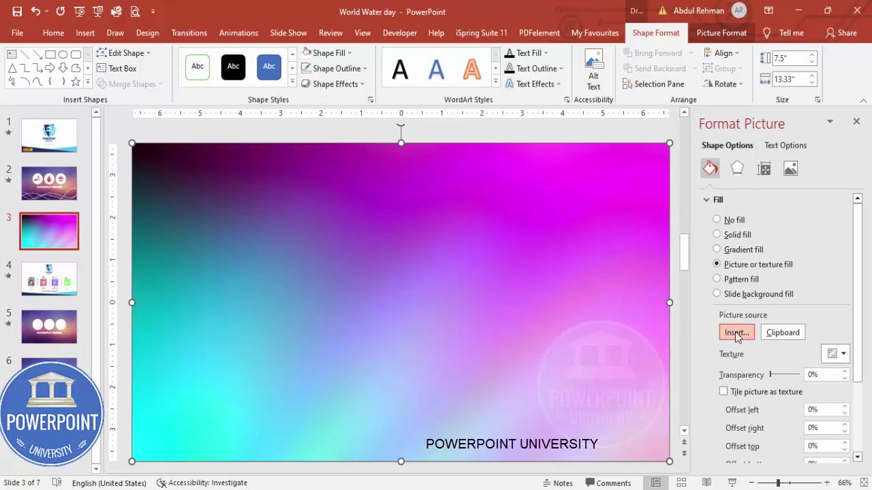
{"action": "left_click", "coordinate": [342, 281]}
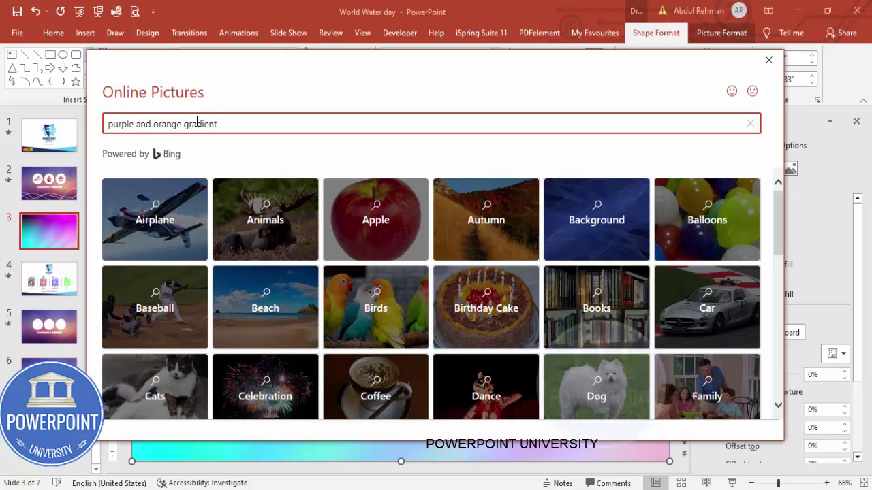
{"action": "key", "text": "Return"}
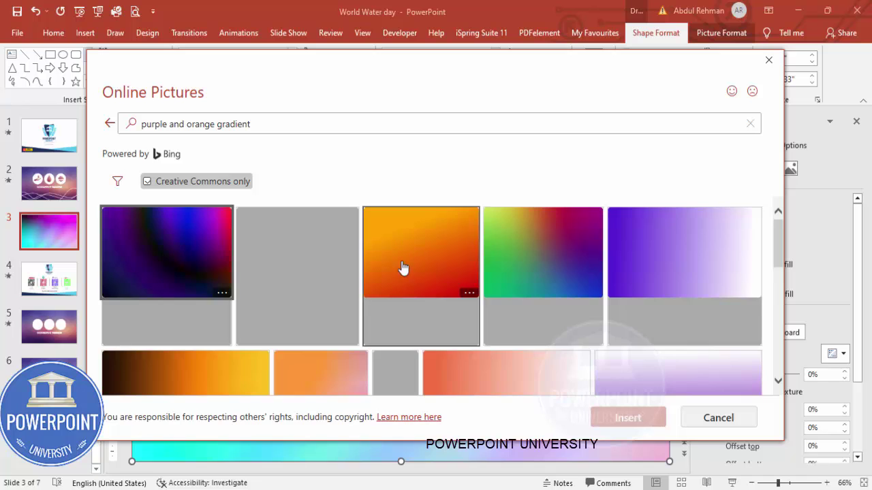
Step: Browse the gradient search results, then cancel the online search and picture source choices
{"action": "scroll", "coordinate": [409, 272], "scroll_direction": "down", "scroll_amount": 3}
{"action": "scroll", "coordinate": [416, 267], "scroll_direction": "down", "scroll_amount": 2}
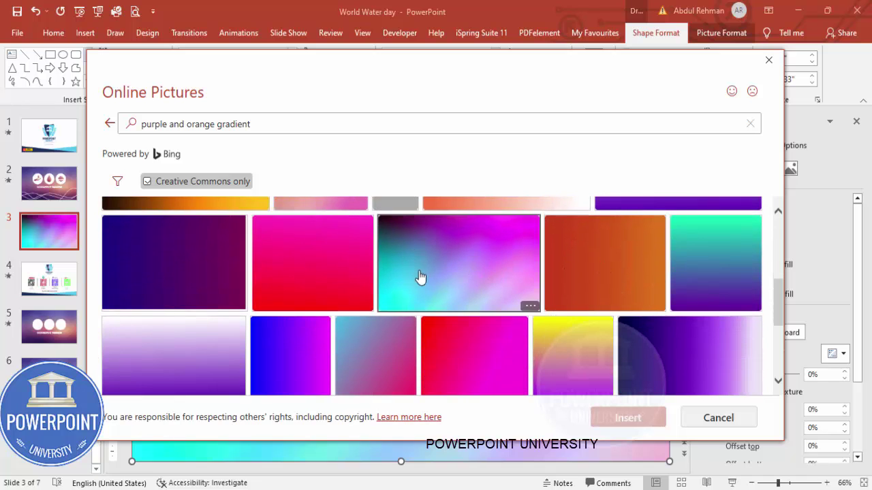
{"action": "scroll", "coordinate": [523, 295], "scroll_direction": "down", "scroll_amount": 2}
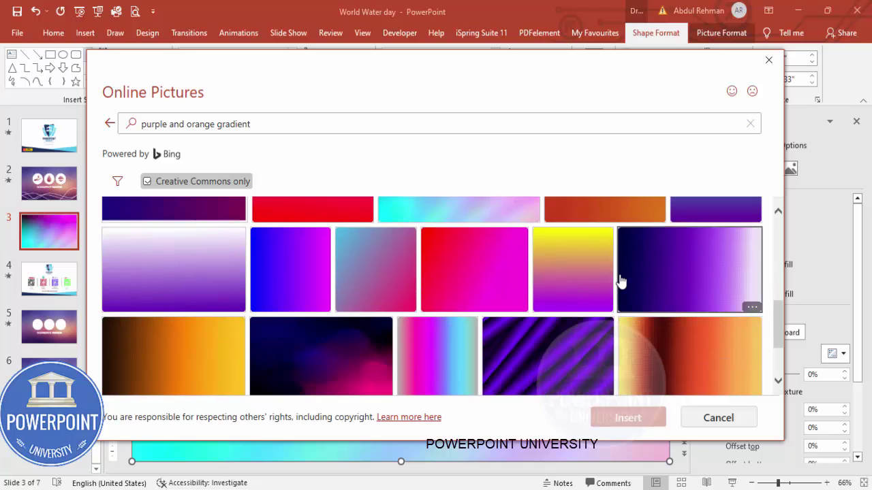
{"action": "scroll", "coordinate": [619, 279], "scroll_direction": "down", "scroll_amount": 2}
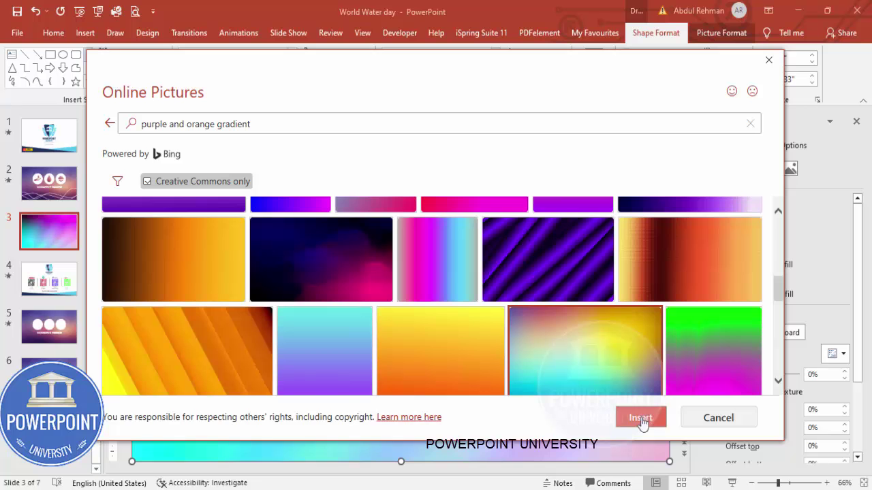
{"action": "left_click", "coordinate": [725, 422]}
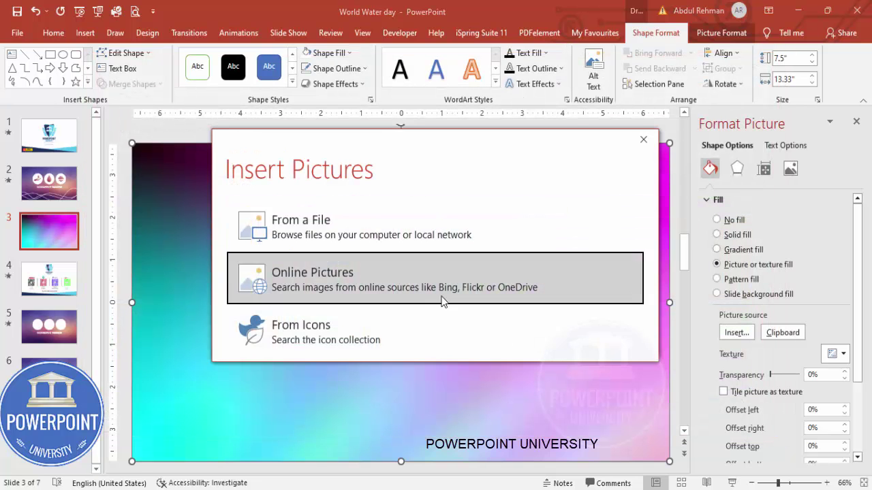
{"action": "left_click", "coordinate": [648, 141]}
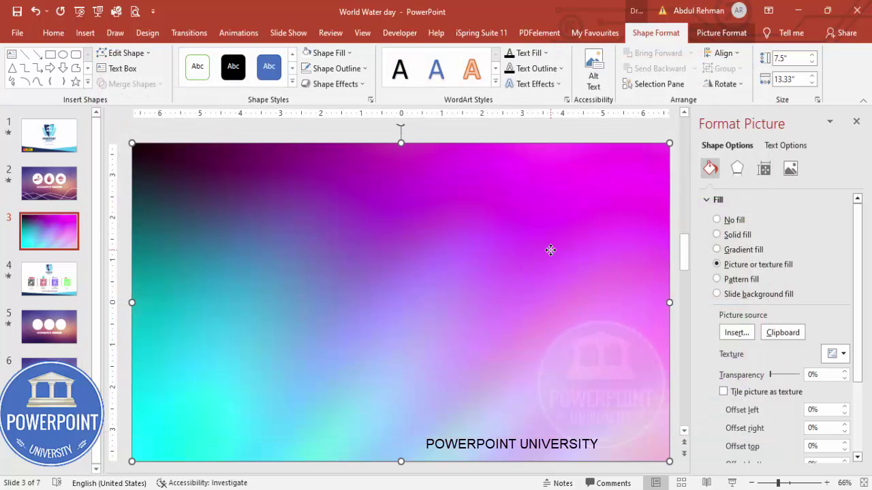
Step: Apply the Blur artistic effect to the gradient background picture
{"action": "left_click", "coordinate": [709, 34]}
{"action": "left_click", "coordinate": [151, 70]}
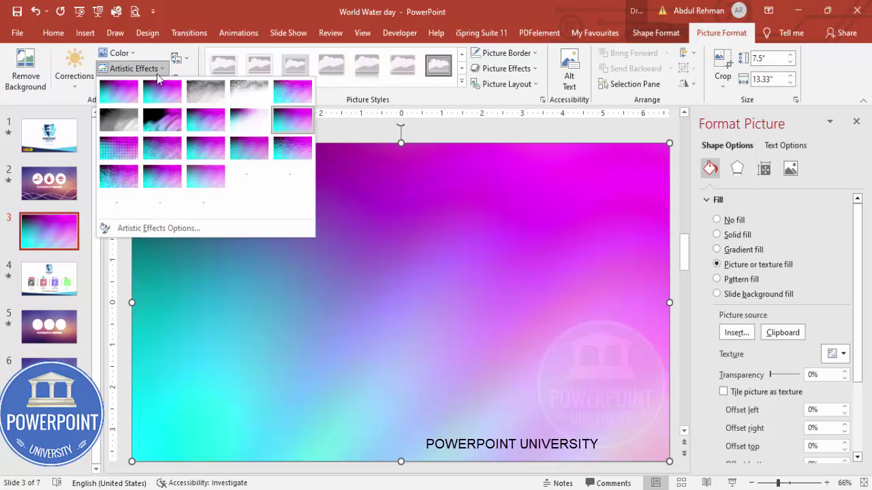
{"action": "left_click", "coordinate": [305, 128]}
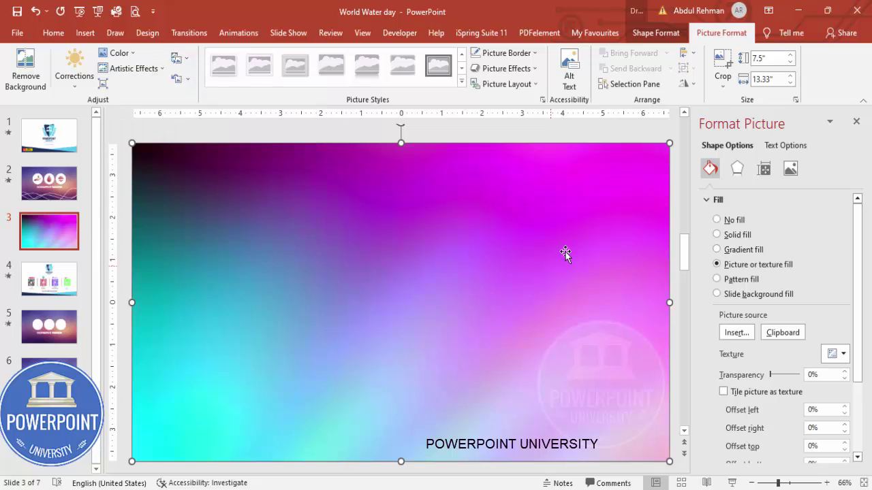
Step: Keep the blur radius at 25, deselect the picture, and bring up the Shapes gallery
{"action": "left_click", "coordinate": [739, 171]}
{"action": "scroll", "coordinate": [848, 387], "scroll_direction": "down", "scroll_amount": 5}
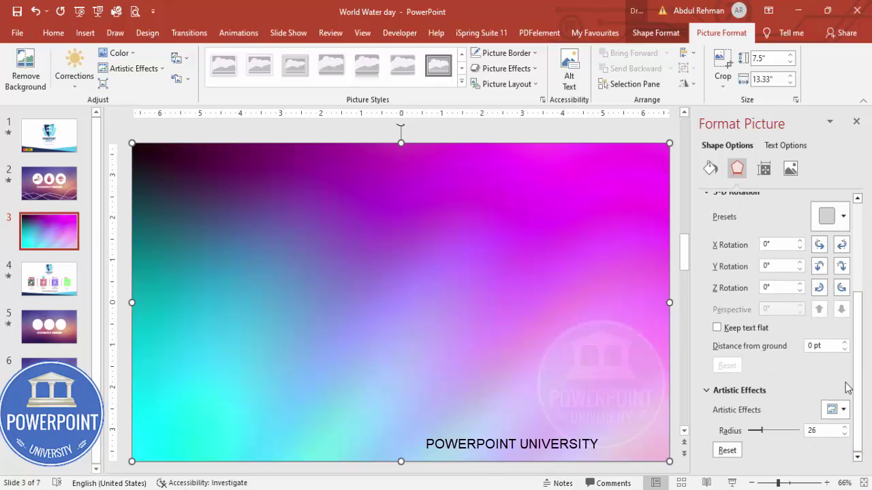
{"action": "left_click", "coordinate": [844, 435]}
{"action": "left_click", "coordinate": [847, 427]}
{"action": "left_click", "coordinate": [598, 136]}
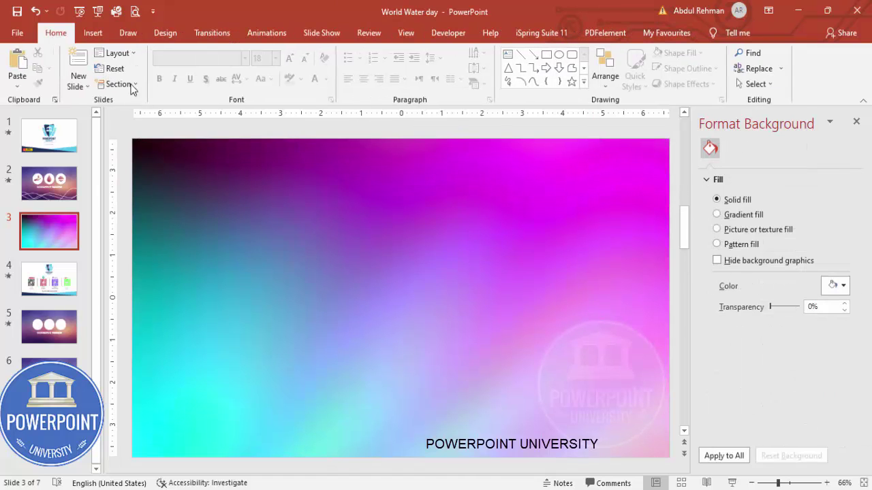
{"action": "left_click", "coordinate": [92, 33]}
{"action": "left_click", "coordinate": [205, 76]}
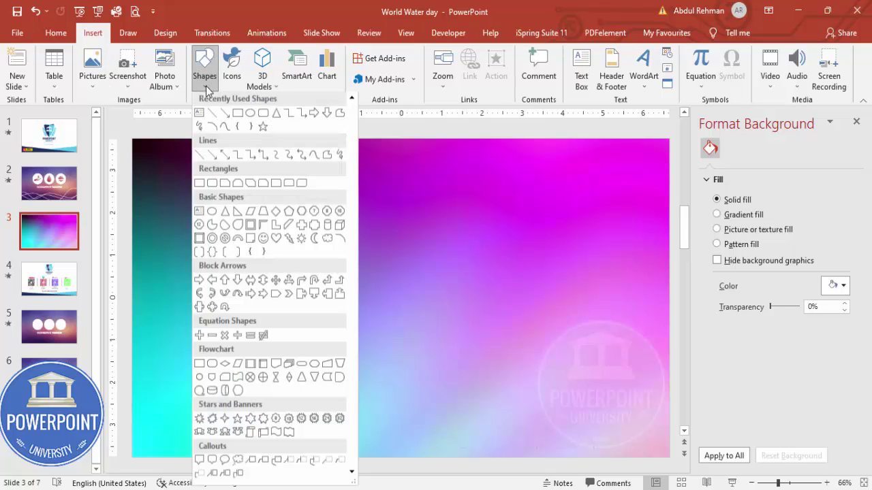
Step: Draw a 2.38-inch circle on the slide's horizontal centre with white fill and no outline
{"action": "left_click", "coordinate": [212, 216]}
{"action": "left_click_drag", "start_coordinate": [243, 240], "coordinate": [338, 336]}
{"action": "left_click_drag", "start_coordinate": [298, 289], "coordinate": [297, 291]}
{"action": "left_click", "coordinate": [333, 68]}
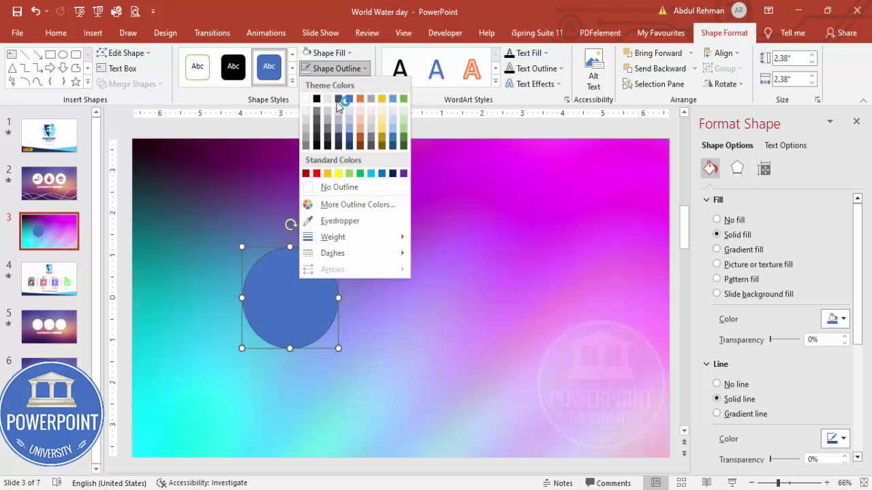
{"action": "left_click", "coordinate": [333, 187]}
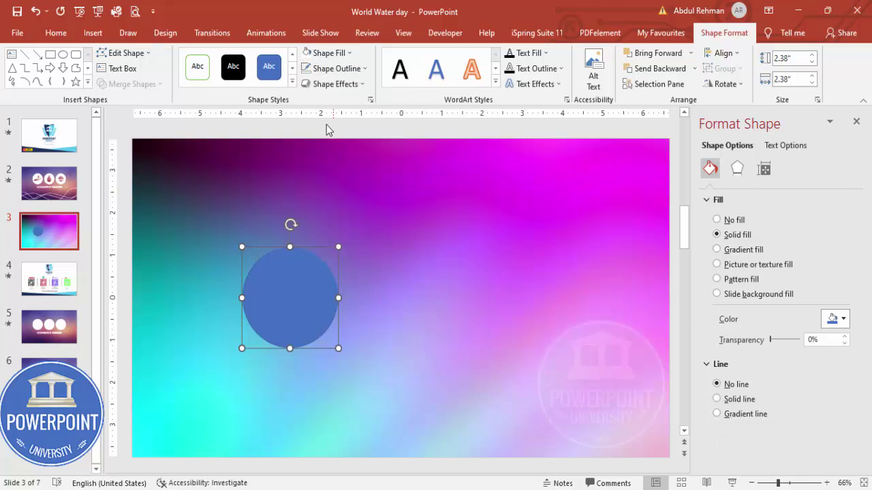
{"action": "left_click", "coordinate": [323, 53]}
{"action": "mouse_move", "coordinate": [302, 288]}
{"action": "left_mouse_down"}
{"action": "mouse_move", "coordinate": [297, 276]}
{"action": "mouse_move", "coordinate": [298, 294]}
{"action": "left_mouse_up"}
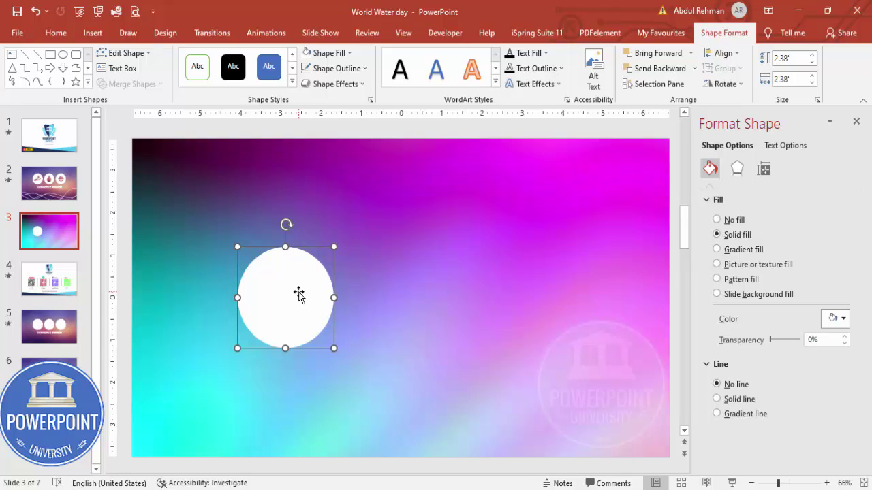
Step: Duplicate the white circle twice to form an evenly spaced row of three
{"action": "left_click_drag", "start_coordinate": [298, 293], "coordinate": [528, 291]}
{"action": "left_click", "coordinate": [370, 303], "text": "shift"}
{"action": "left_click", "coordinate": [286, 302], "text": "shift"}
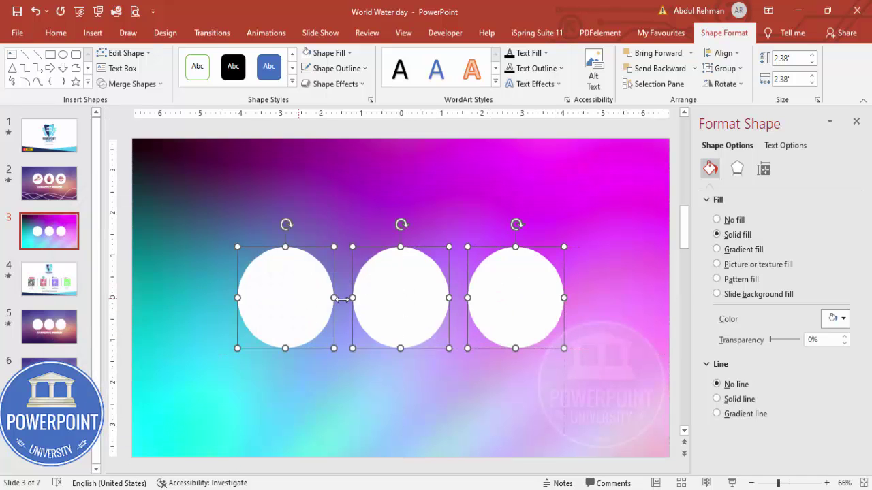
{"action": "left_click", "coordinate": [459, 131]}
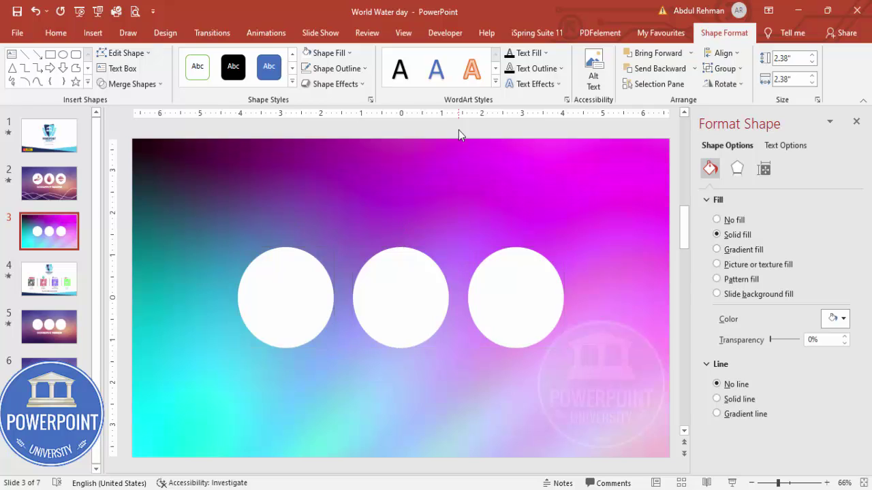
Step: In the icon library, select the open hand icon
{"action": "left_click", "coordinate": [93, 33]}
{"action": "left_click", "coordinate": [232, 68]}
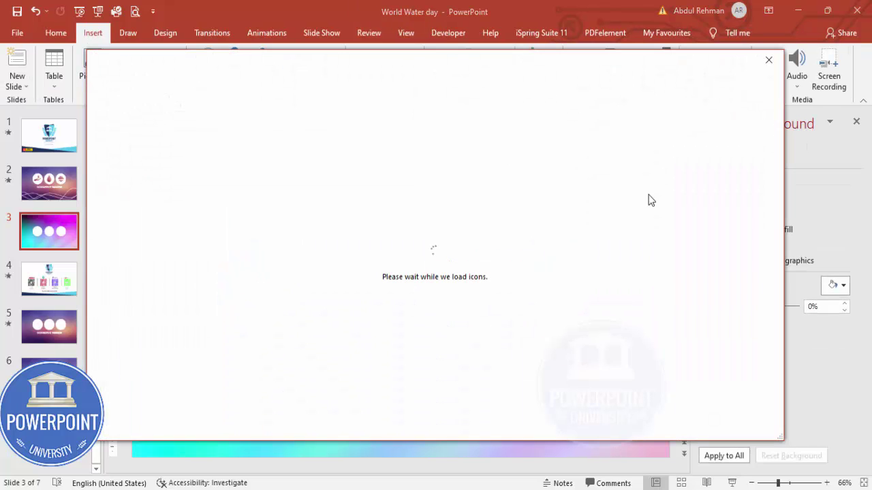
{"action": "scroll", "coordinate": [661, 204], "scroll_direction": "down", "scroll_amount": 8}
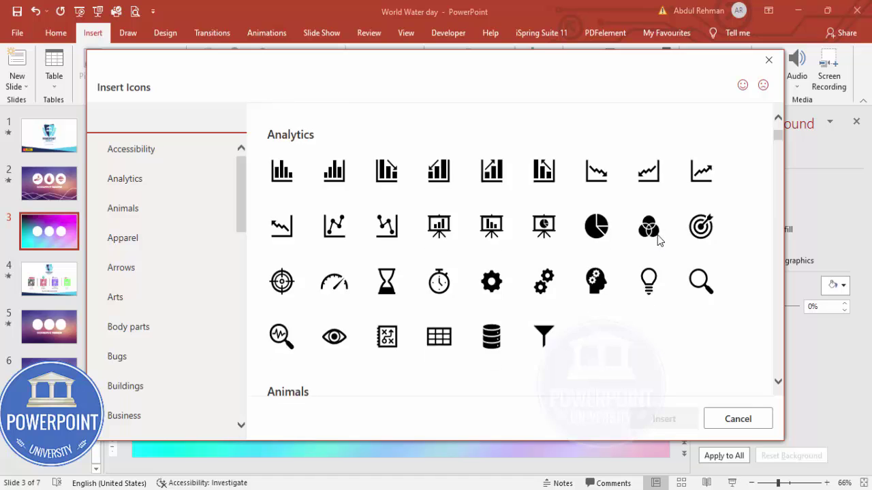
{"action": "scroll", "coordinate": [659, 241], "scroll_direction": "down", "scroll_amount": 10}
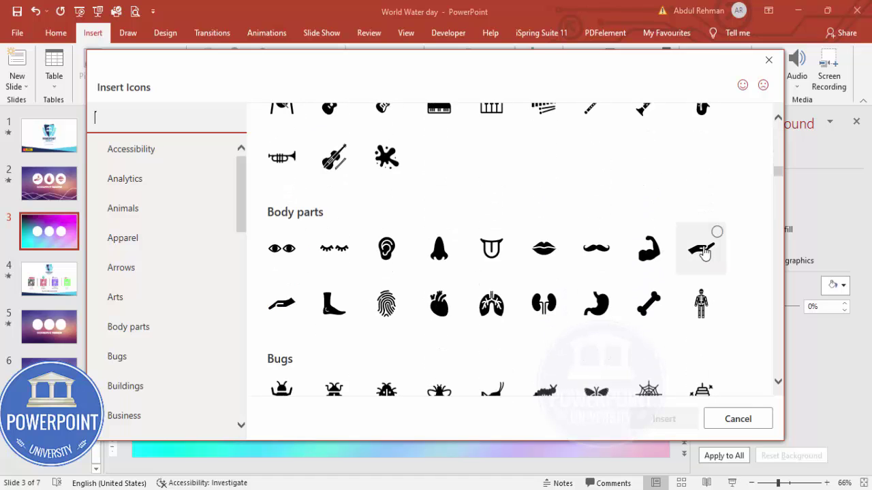
{"action": "left_click", "coordinate": [705, 254]}
Step: Also select the water-drop icon and insert the three chosen icons onto the slide
{"action": "scroll", "coordinate": [705, 254], "scroll_direction": "down", "scroll_amount": 10}
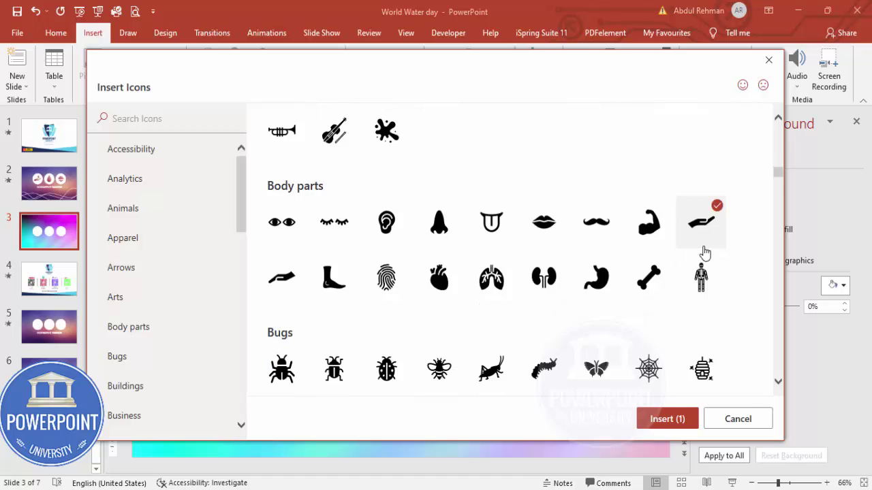
{"action": "scroll", "coordinate": [705, 252], "scroll_direction": "down", "scroll_amount": 15}
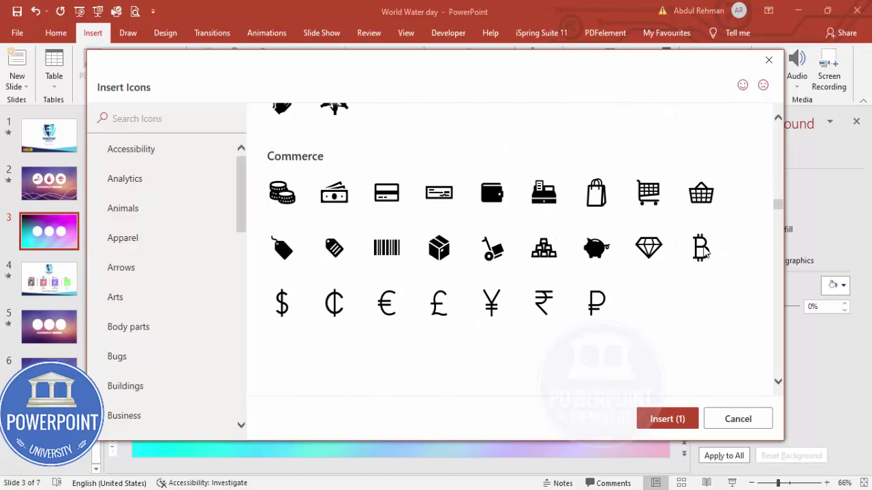
{"action": "scroll", "coordinate": [705, 254], "scroll_direction": "down", "scroll_amount": 15}
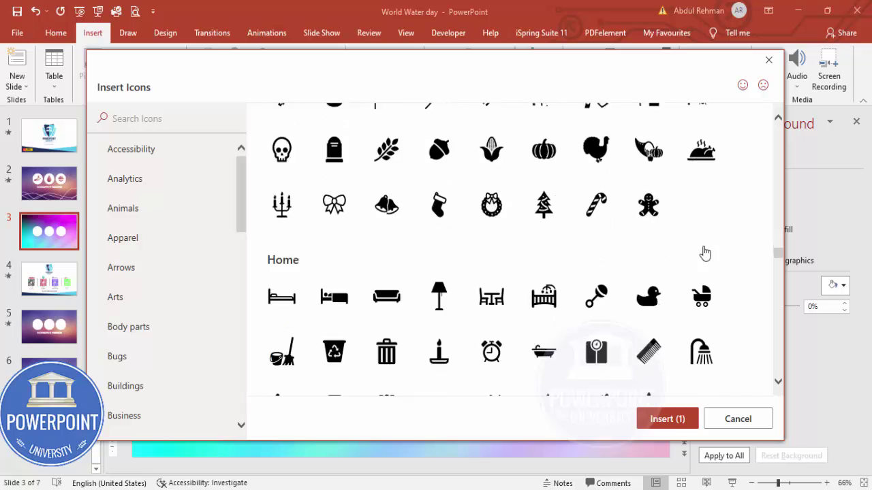
{"action": "scroll", "coordinate": [705, 253], "scroll_direction": "down", "scroll_amount": 15}
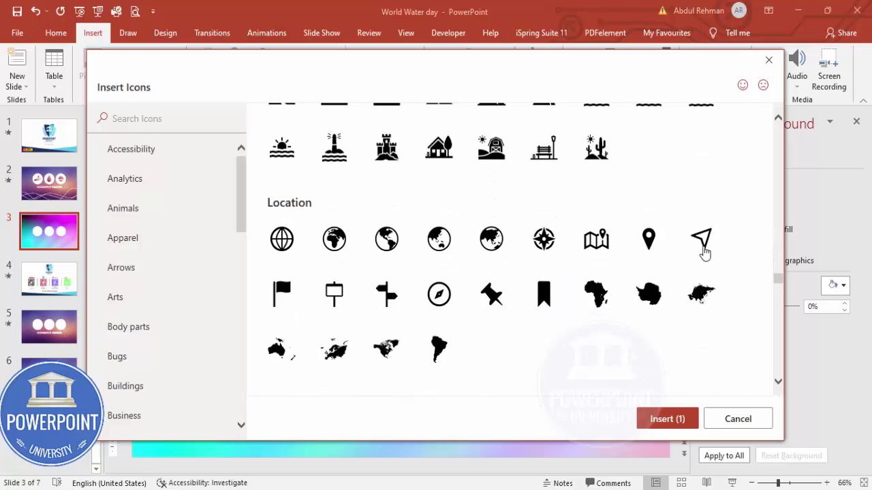
{"action": "scroll", "coordinate": [705, 252], "scroll_direction": "down", "scroll_amount": 15}
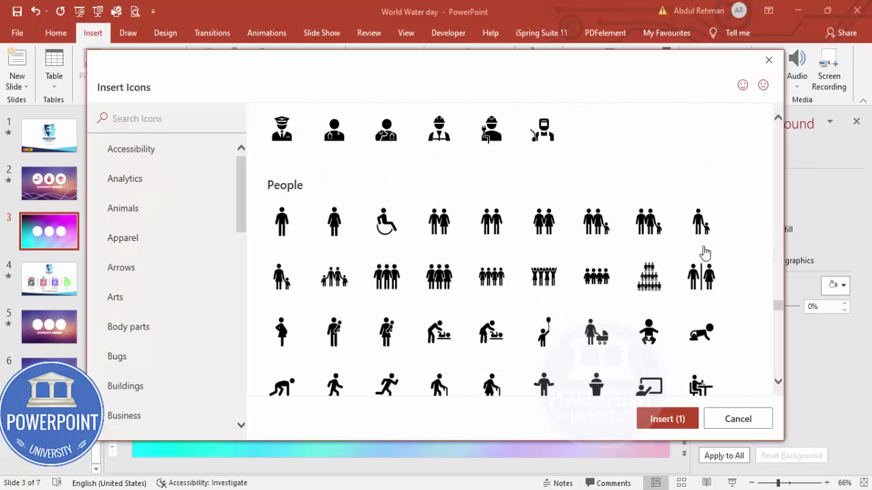
{"action": "scroll", "coordinate": [705, 252], "scroll_direction": "down", "scroll_amount": 3}
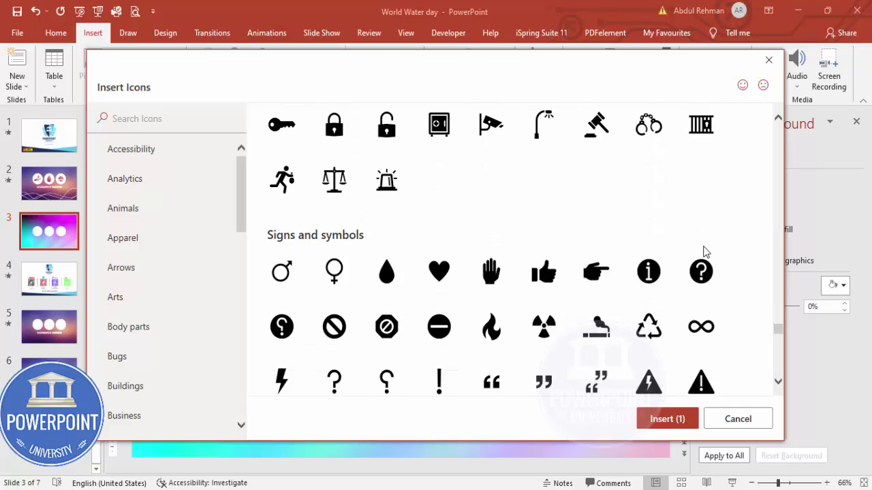
{"action": "left_click", "coordinate": [389, 273]}
{"action": "scroll", "coordinate": [563, 271], "scroll_direction": "down", "scroll_amount": 5}
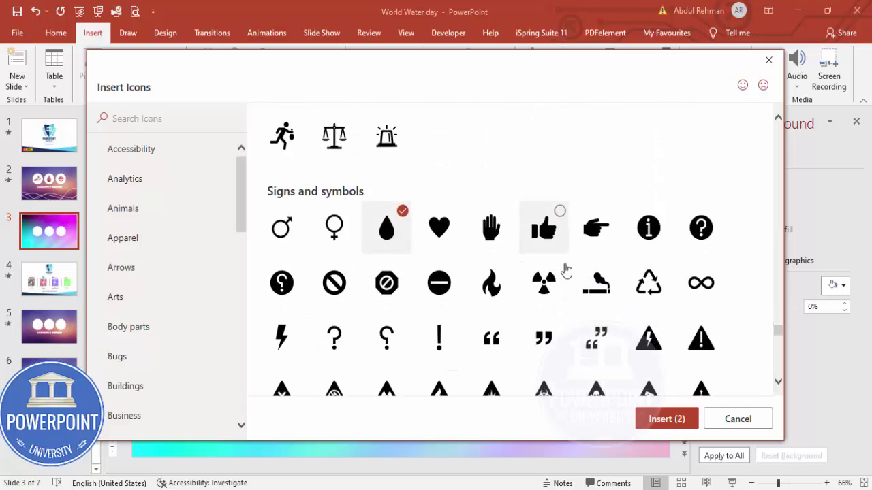
{"action": "scroll", "coordinate": [565, 271], "scroll_direction": "down", "scroll_amount": 10}
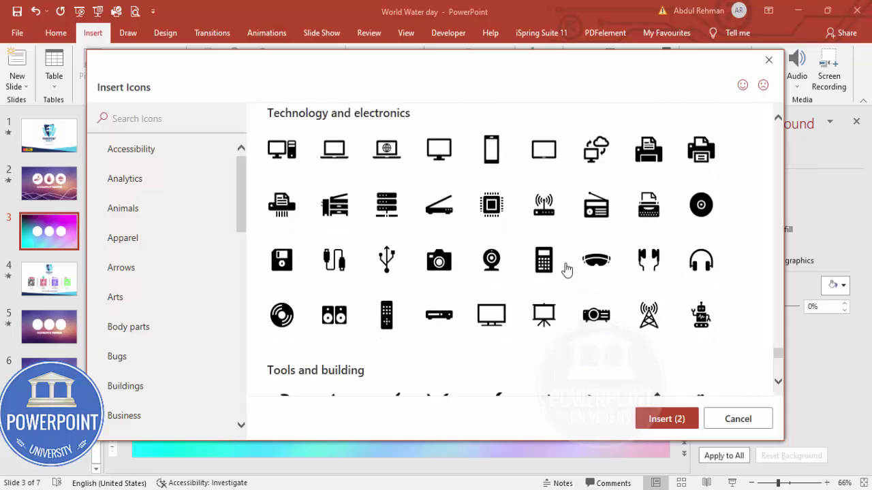
{"action": "scroll", "coordinate": [566, 270], "scroll_direction": "down", "scroll_amount": 5}
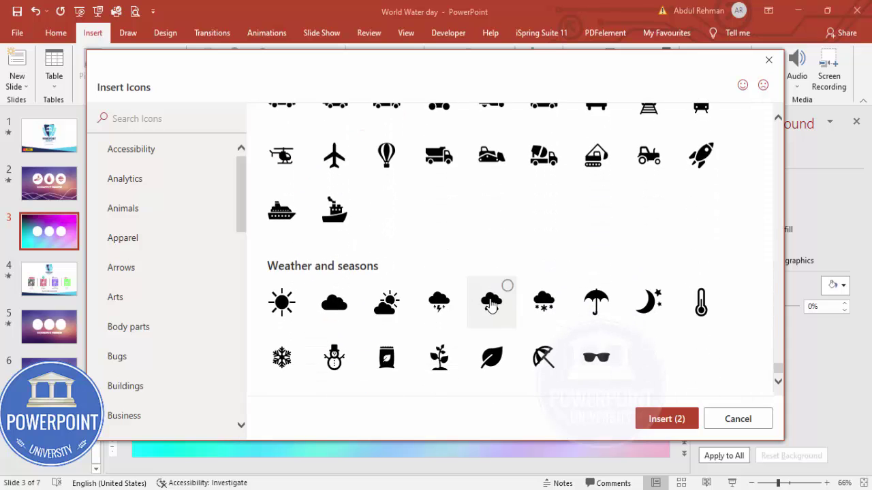
{"action": "left_click", "coordinate": [655, 418]}
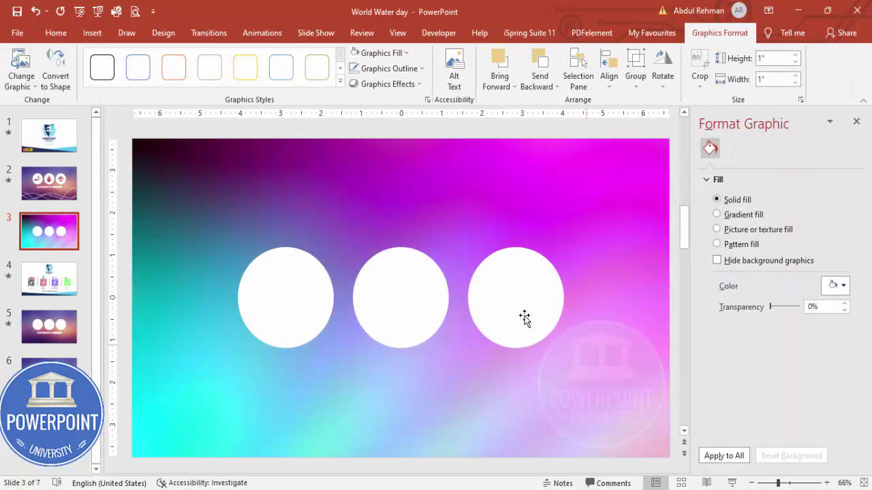
Step: Resize the icons to 1.5 inches high and move the rain cloud into the right circle
{"action": "left_click_drag", "start_coordinate": [406, 304], "coordinate": [451, 216]}
{"action": "left_click", "coordinate": [778, 58]}
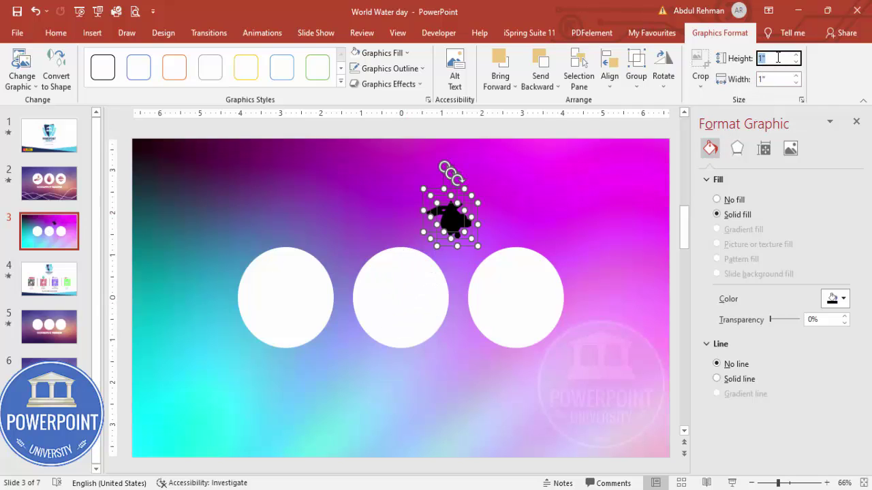
{"action": "type", "text": "1.5"}
{"action": "key", "text": "Return"}
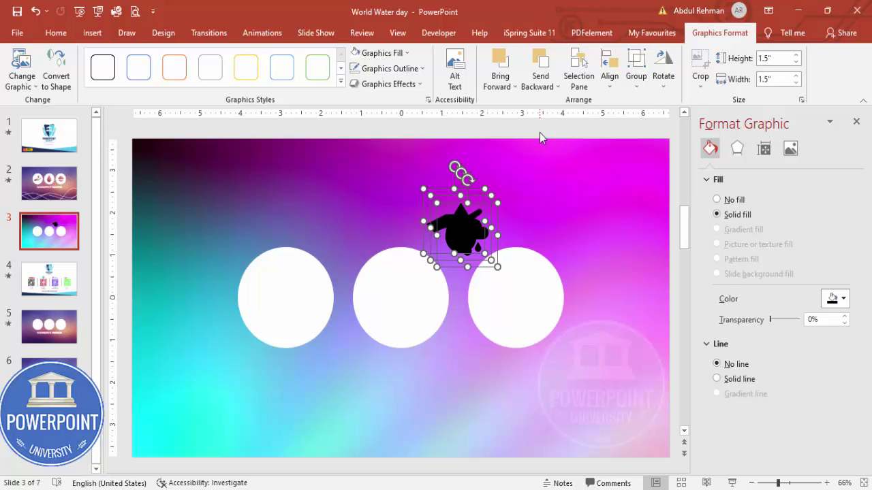
{"action": "left_click", "coordinate": [528, 153]}
{"action": "left_click_drag", "start_coordinate": [466, 226], "coordinate": [401, 295]}
Step: Move the hand into the left circle and convert all three icons to editable shapes
{"action": "left_click_drag", "start_coordinate": [467, 223], "coordinate": [300, 302]}
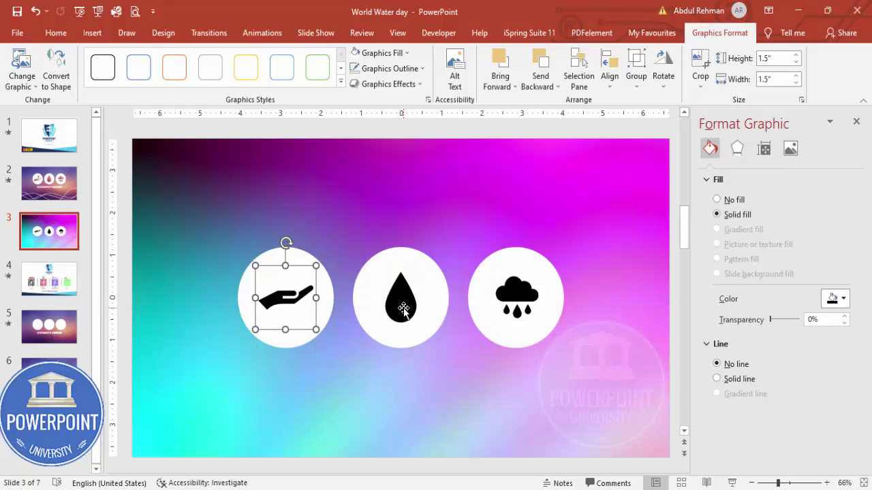
{"action": "left_click", "coordinate": [527, 295]}
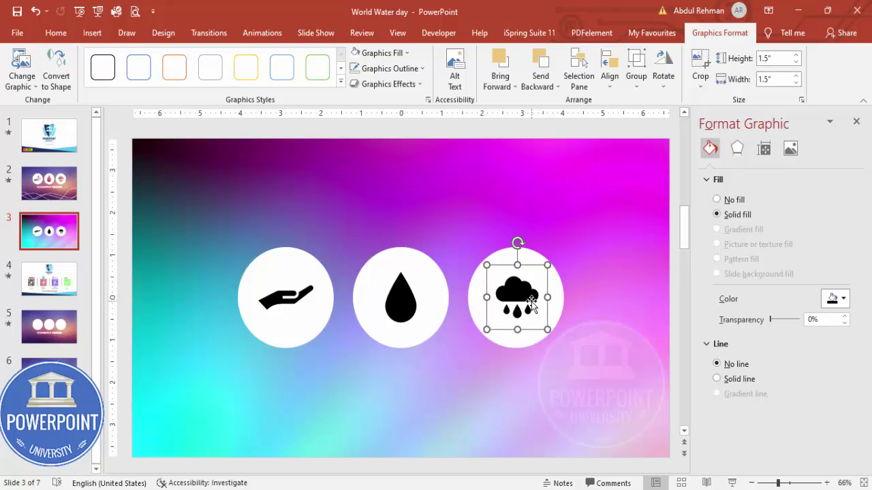
{"action": "left_click", "coordinate": [409, 310], "text": "shift"}
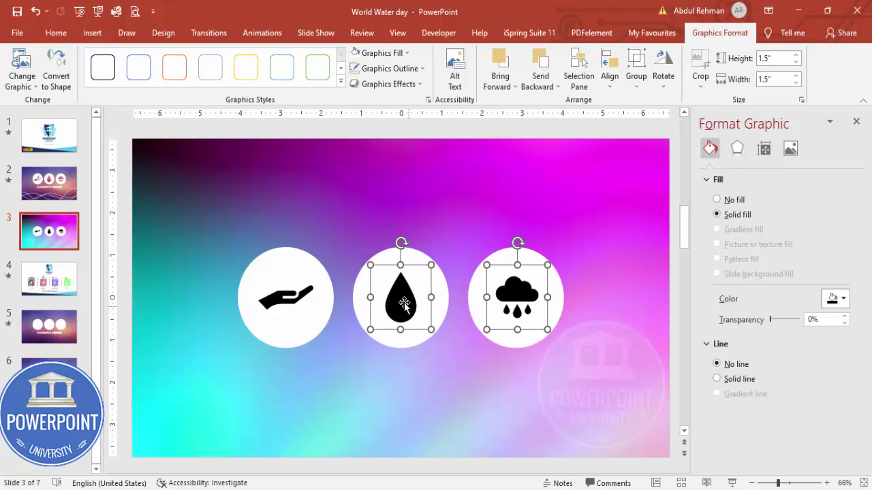
{"action": "left_click", "coordinate": [291, 305], "text": "shift"}
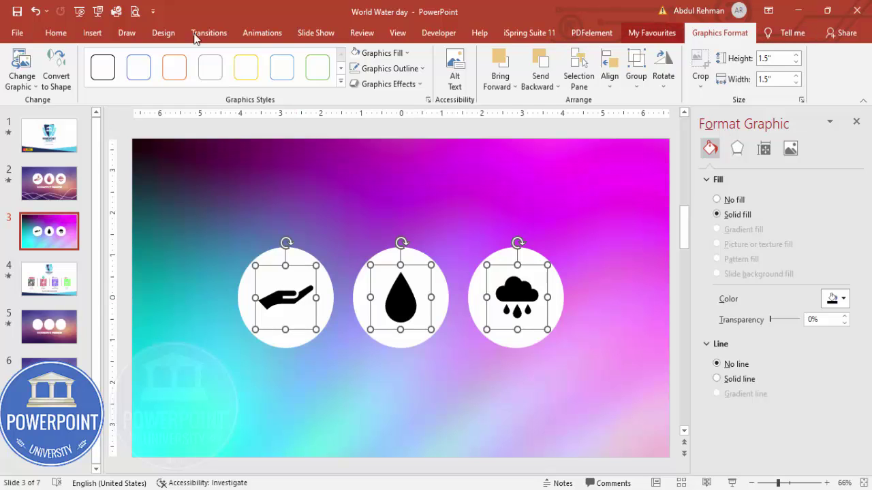
{"action": "left_click", "coordinate": [58, 75]}
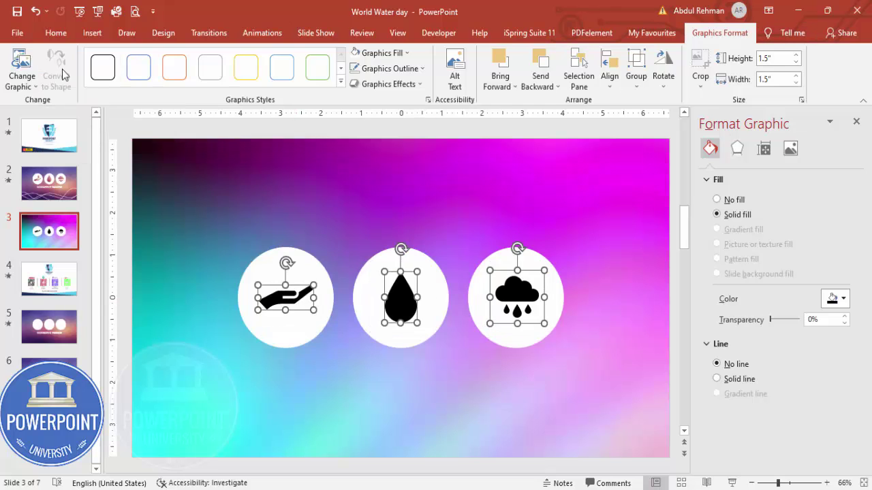
{"action": "left_click", "coordinate": [525, 126]}
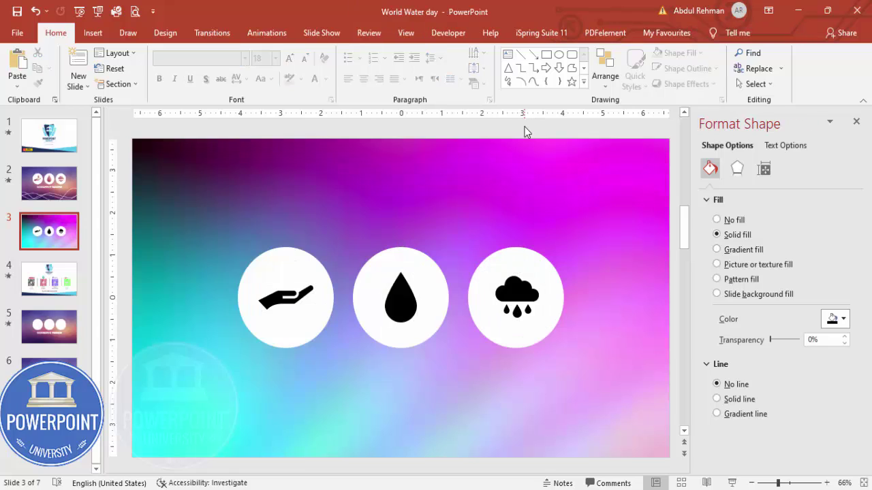
{"action": "left_click", "coordinate": [523, 294]}
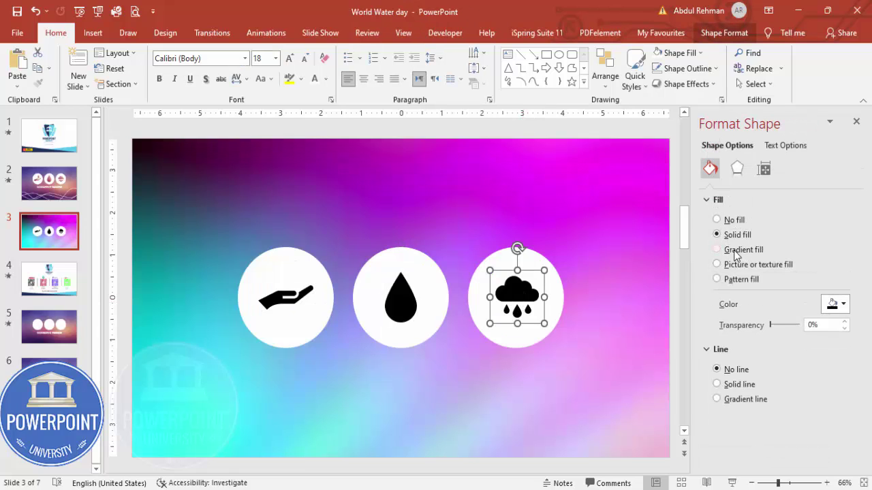
Step: Give the hand, drop and cloud a picture fill, untick Rotate with shape, lower the side offsets
{"action": "left_click", "coordinate": [400, 308], "text": "shift"}
{"action": "left_click", "coordinate": [288, 308], "text": "shift"}
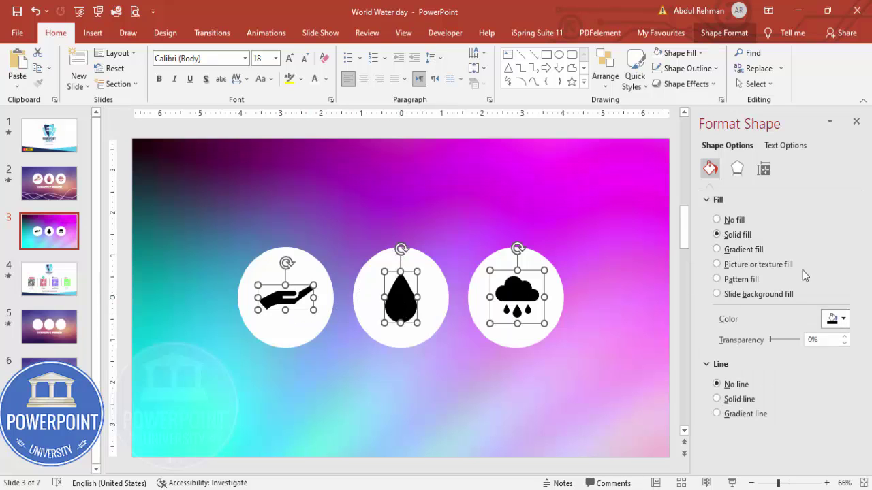
{"action": "left_click", "coordinate": [760, 271]}
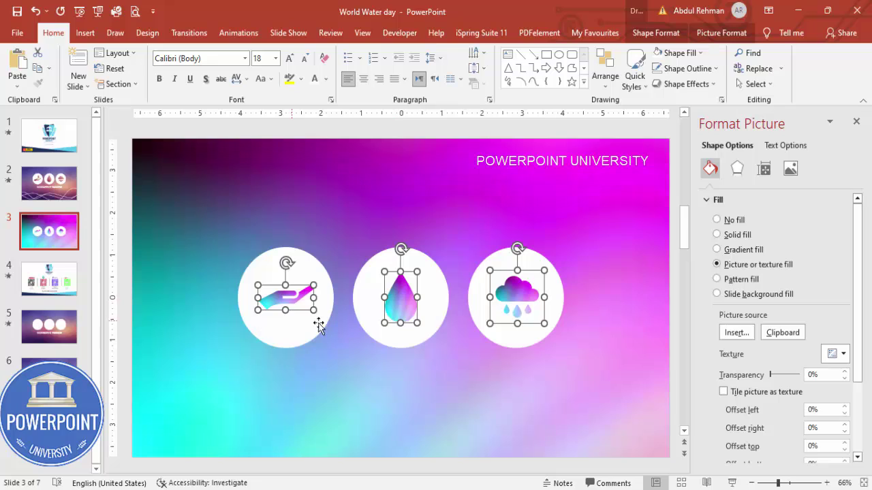
{"action": "scroll", "coordinate": [864, 406], "scroll_direction": "down", "scroll_amount": 3}
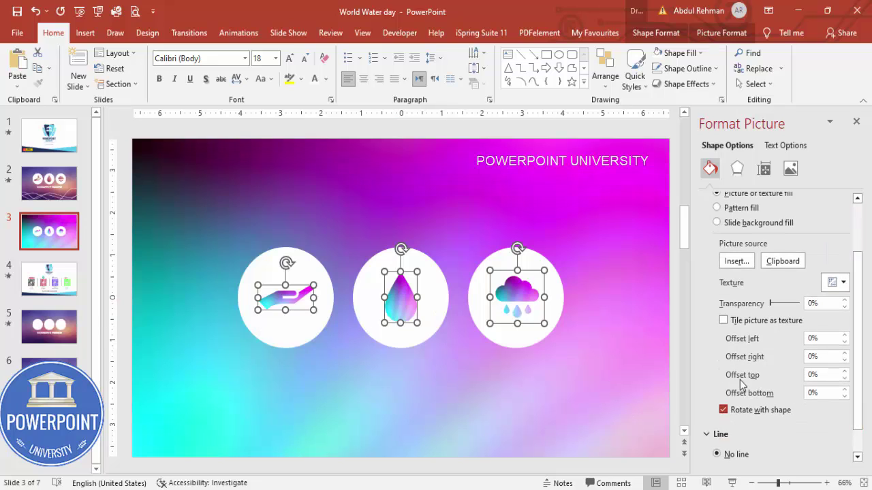
{"action": "left_click", "coordinate": [733, 412]}
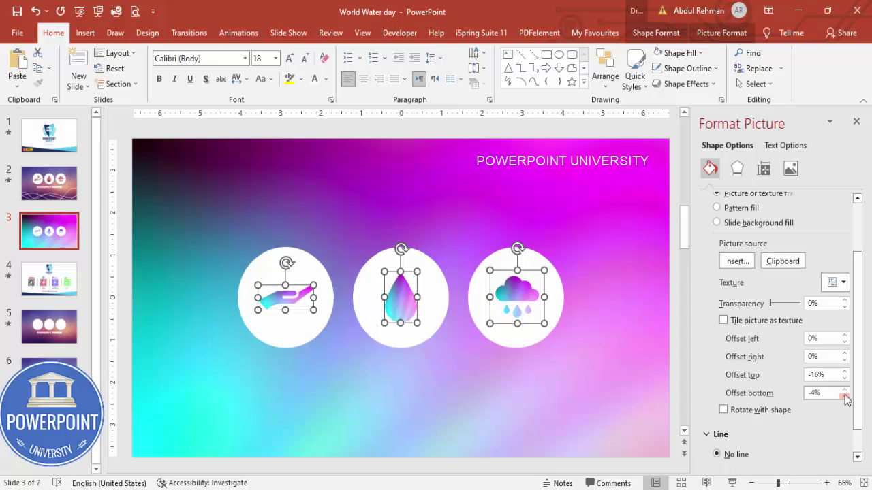
{"action": "left_click", "coordinate": [844, 360]}
{"action": "left_click", "coordinate": [845, 360]}
{"action": "left_click", "coordinate": [845, 359]}
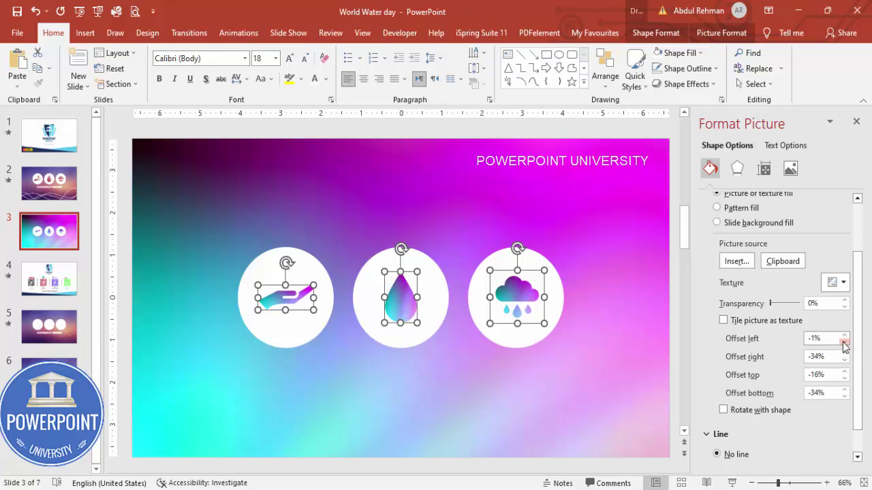
{"action": "left_click", "coordinate": [843, 342]}
{"action": "left_click", "coordinate": [843, 342]}
{"action": "left_click", "coordinate": [843, 342]}
{"action": "left_click", "coordinate": [550, 266]}
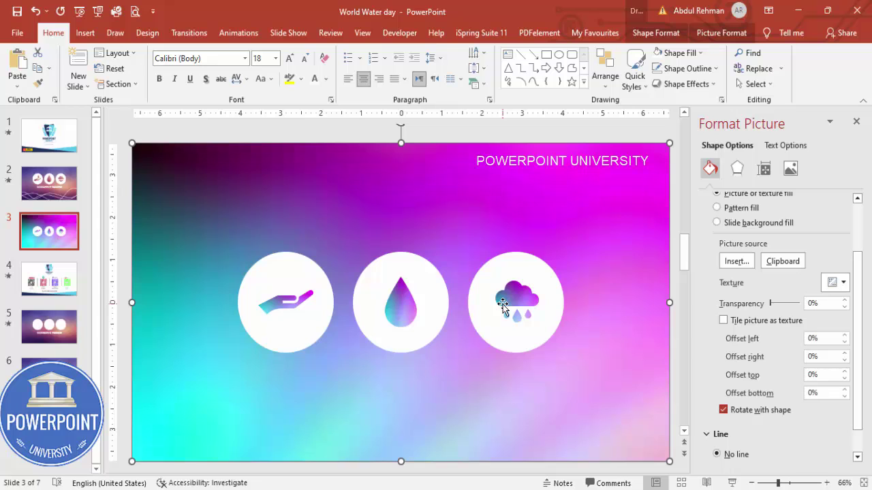
{"action": "left_click", "coordinate": [463, 136]}
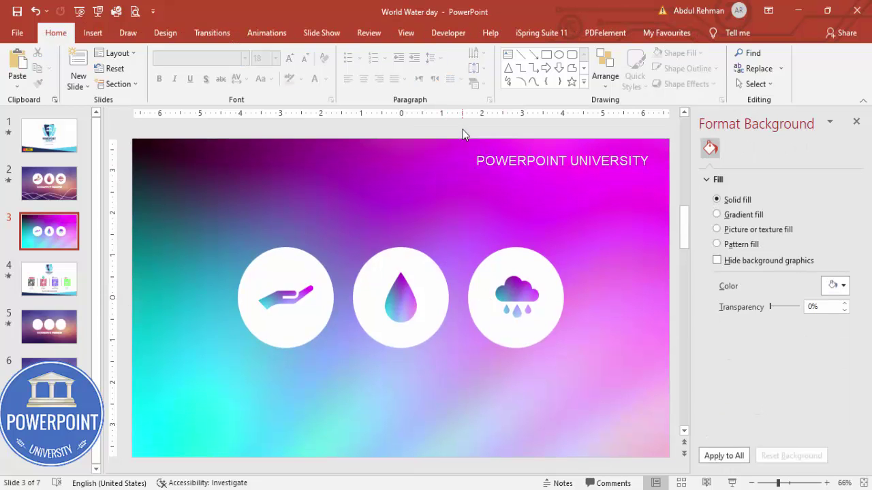
Step: Drag the small drop shape to sit just above the hand in the left circle
{"action": "left_click", "coordinate": [413, 292]}
{"action": "left_click_drag", "start_coordinate": [374, 291], "coordinate": [297, 259]}
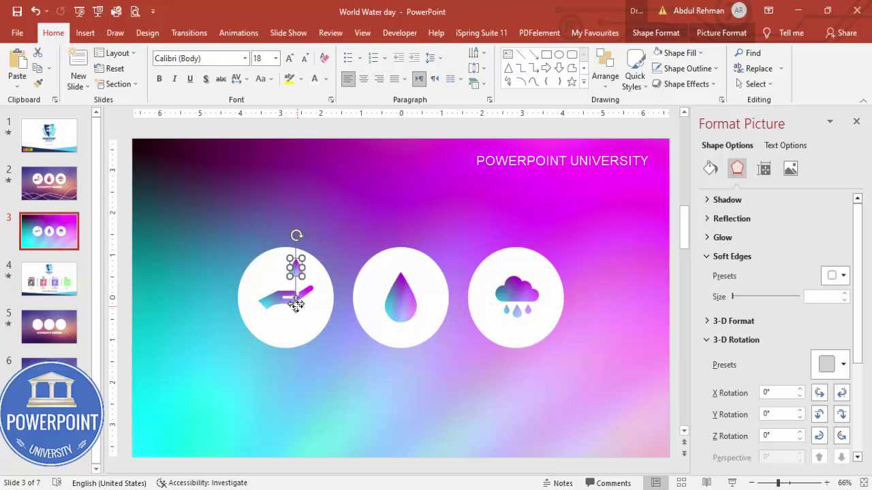
{"action": "left_click_drag", "start_coordinate": [296, 304], "coordinate": [296, 318]}
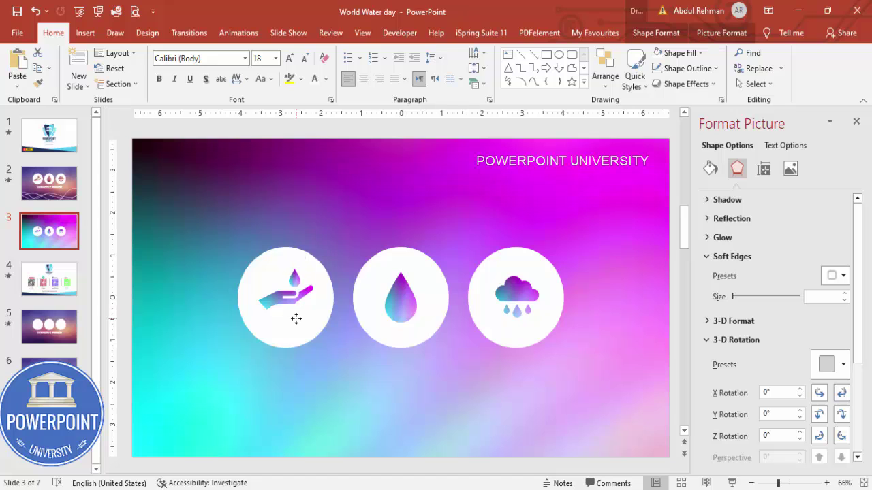
{"action": "left_click", "coordinate": [399, 132]}
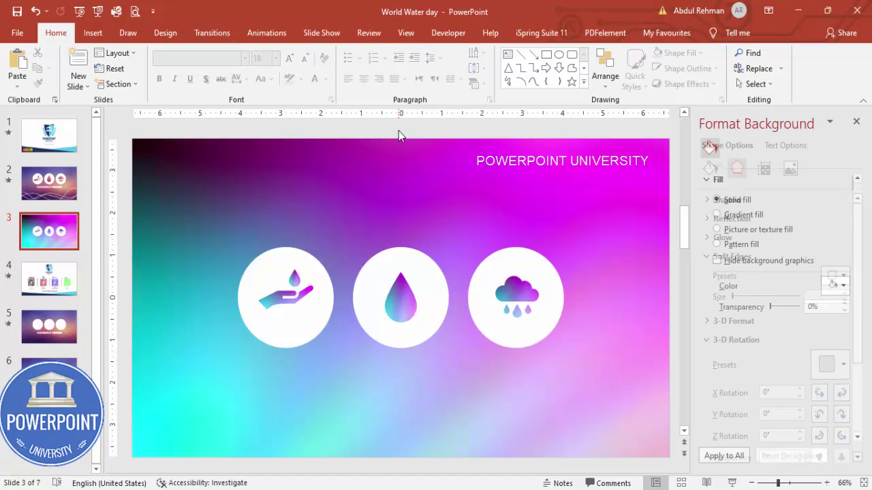
{"action": "left_click", "coordinate": [93, 34]}
Step: Add a text box below the middle circle reading 'CONSERVE WATER'
{"action": "left_click", "coordinate": [581, 69]}
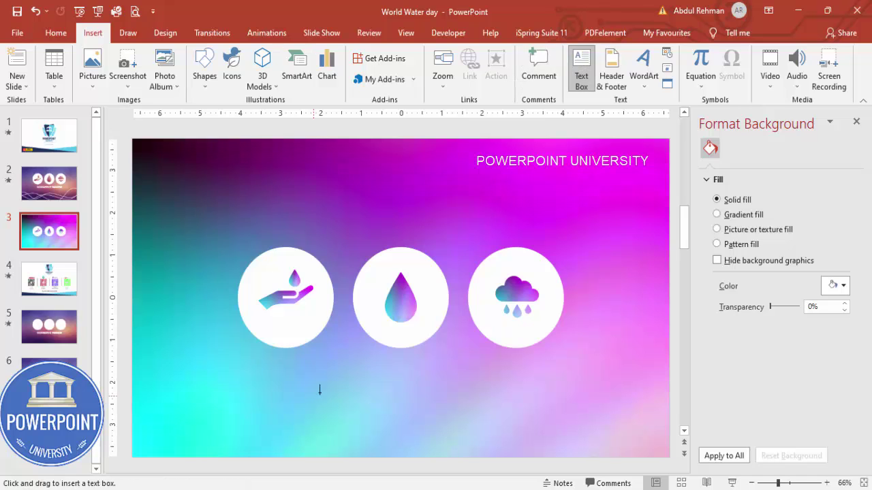
{"action": "left_click_drag", "start_coordinate": [438, 393], "coordinate": [505, 381]}
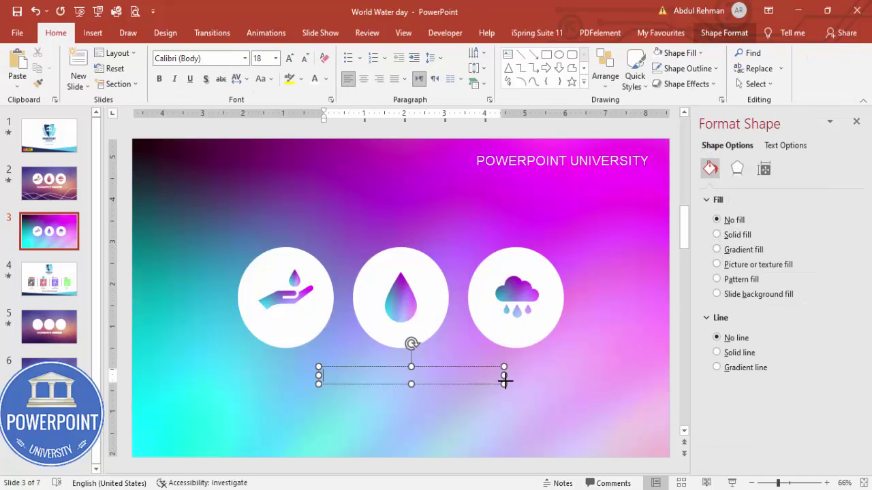
{"action": "type", "text": "CONSERVE WATER"}
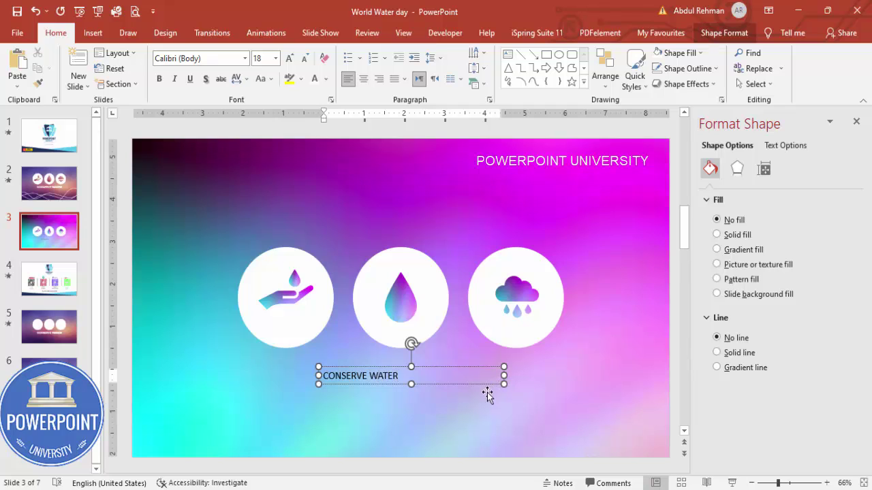
{"action": "left_click", "coordinate": [400, 368]}
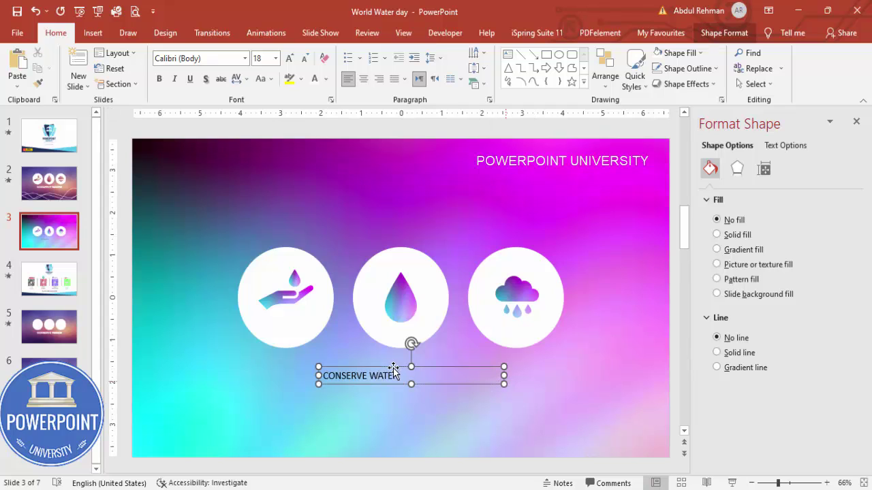
Step: Format the caption as centred, bold, white 36 pt Open Sans
{"action": "left_click", "coordinate": [211, 57]}
{"action": "type", "text": "Open Sans"}
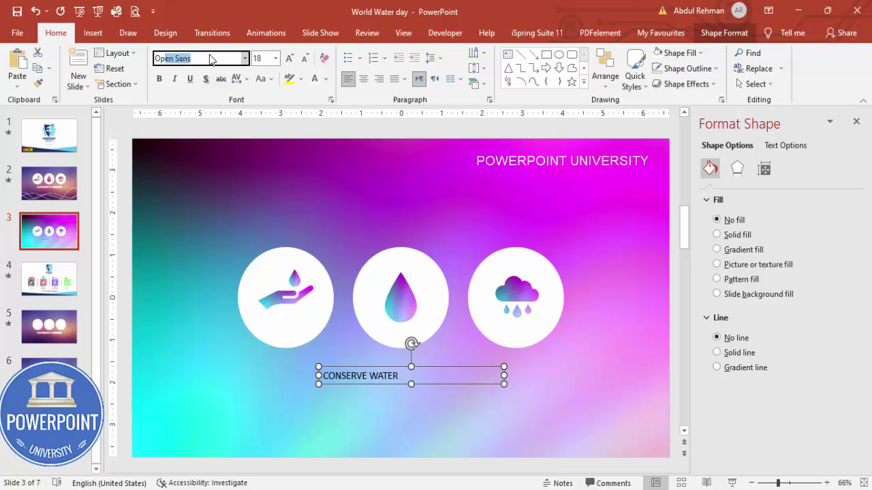
{"action": "key", "text": "Return"}
{"action": "left_click", "coordinate": [363, 79]}
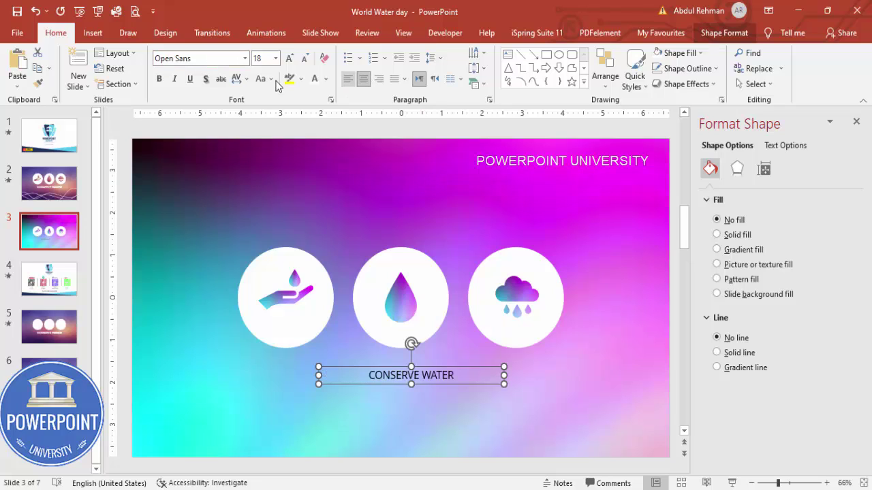
{"action": "left_click", "coordinate": [290, 59]}
{"action": "left_click", "coordinate": [289, 59]}
{"action": "left_click", "coordinate": [289, 59]}
{"action": "left_click", "coordinate": [289, 58]}
{"action": "left_click", "coordinate": [289, 58]}
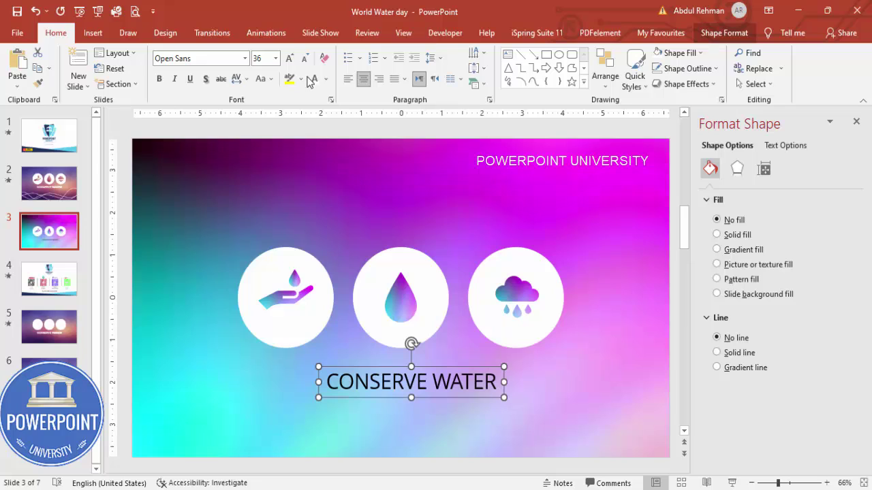
{"action": "left_click", "coordinate": [159, 78]}
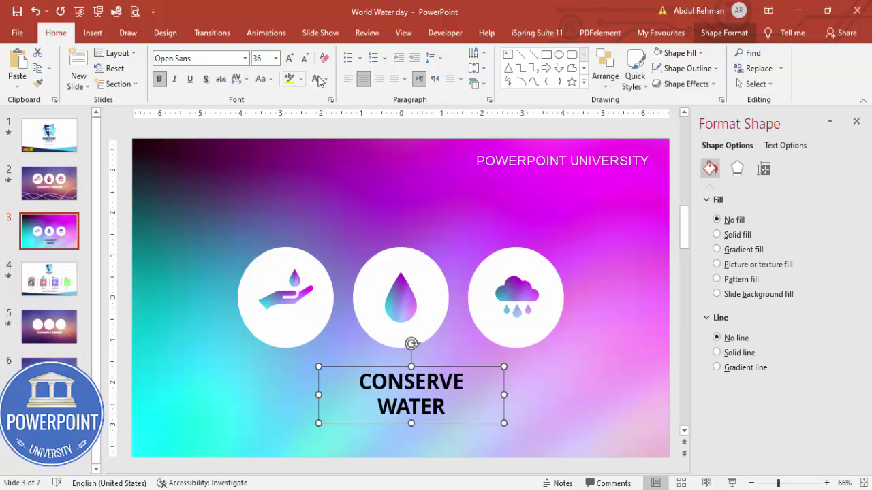
{"action": "left_click", "coordinate": [316, 79]}
Step: Widen the caption to one line and centre it under the middle circle
{"action": "left_click_drag", "start_coordinate": [505, 394], "coordinate": [545, 388]}
{"action": "left_click_drag", "start_coordinate": [493, 367], "coordinate": [460, 355]}
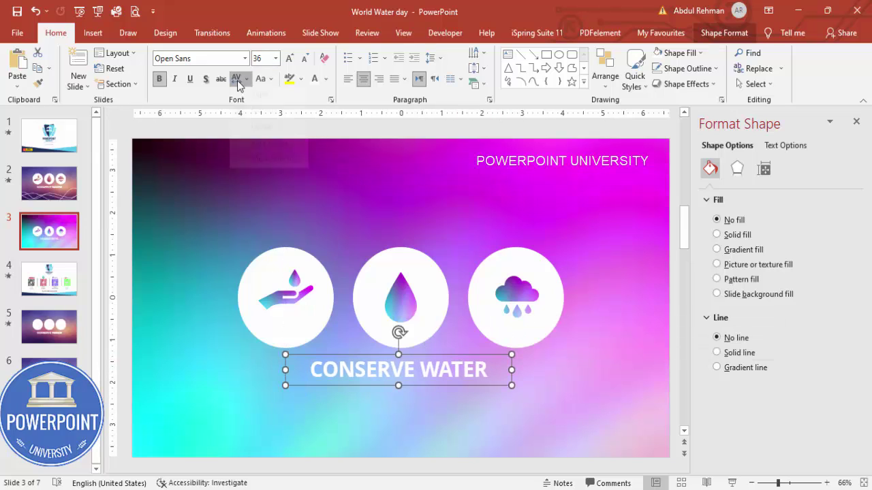
{"action": "left_click", "coordinate": [238, 79]}
{"action": "key", "text": "Escape"}
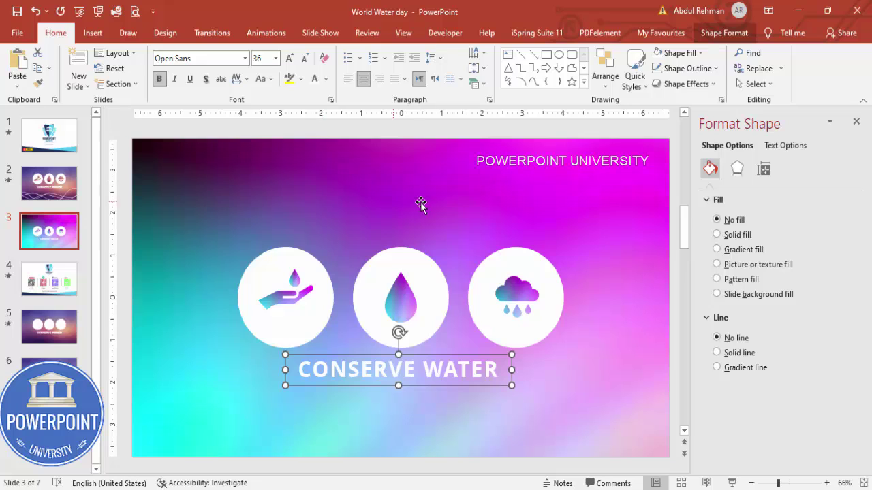
{"action": "left_click", "coordinate": [395, 133]}
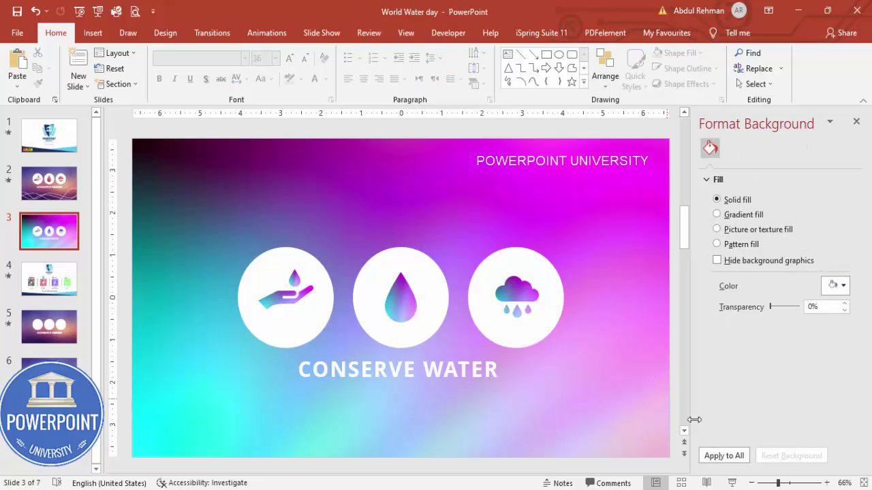
Step: Check that the hand, water-drop and cloud icons are each grouped with their white circle
{"action": "left_click", "coordinate": [290, 294]}
{"action": "left_click", "coordinate": [292, 288]}
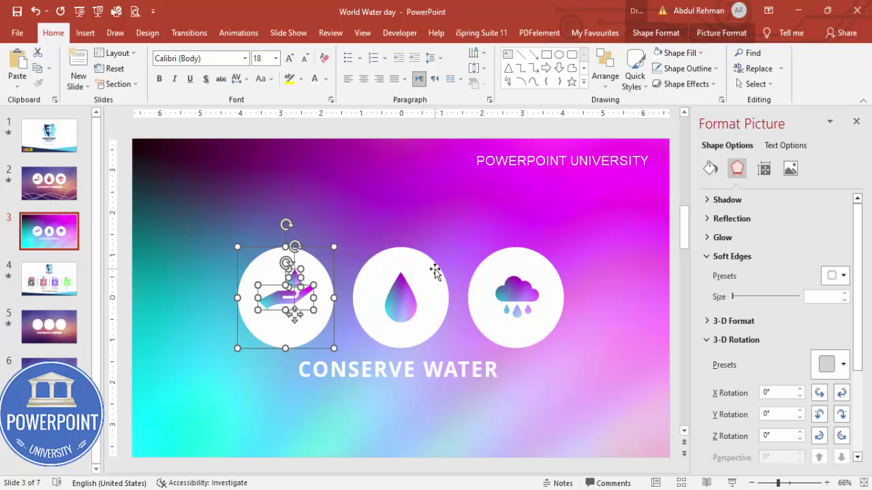
{"action": "left_click", "coordinate": [398, 297]}
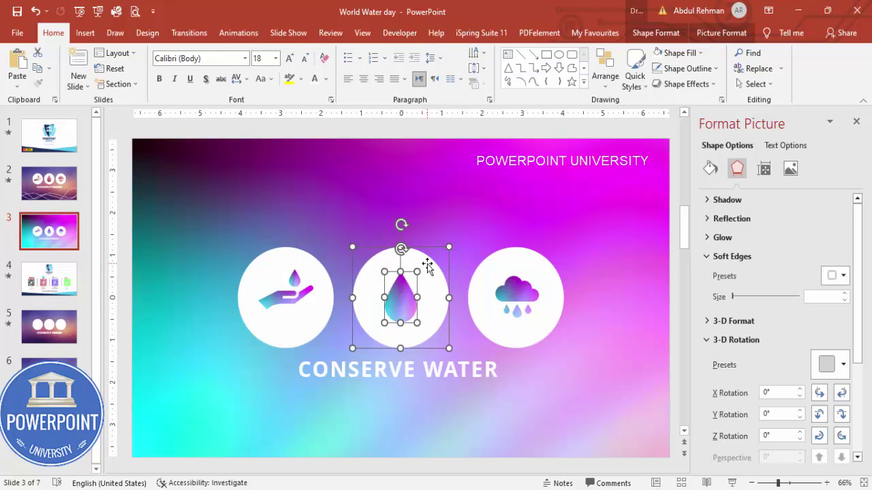
{"action": "left_click", "coordinate": [491, 292]}
{"action": "left_click", "coordinate": [518, 290]}
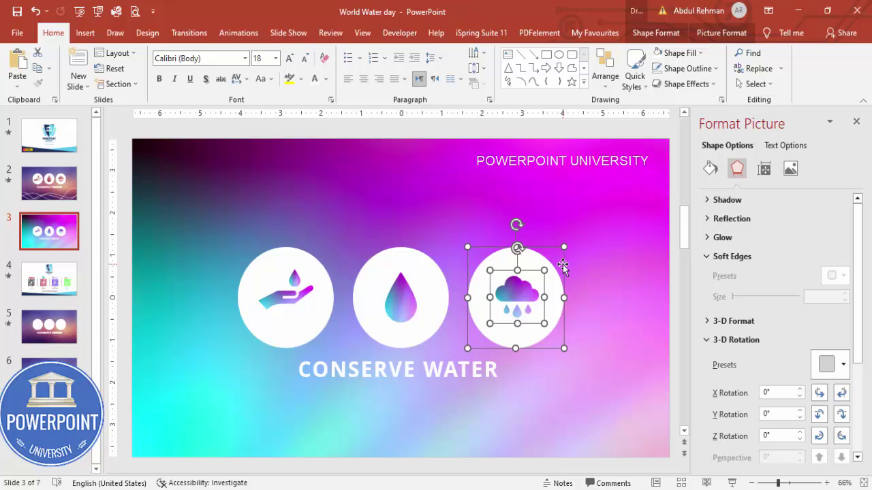
{"action": "left_click", "coordinate": [563, 267]}
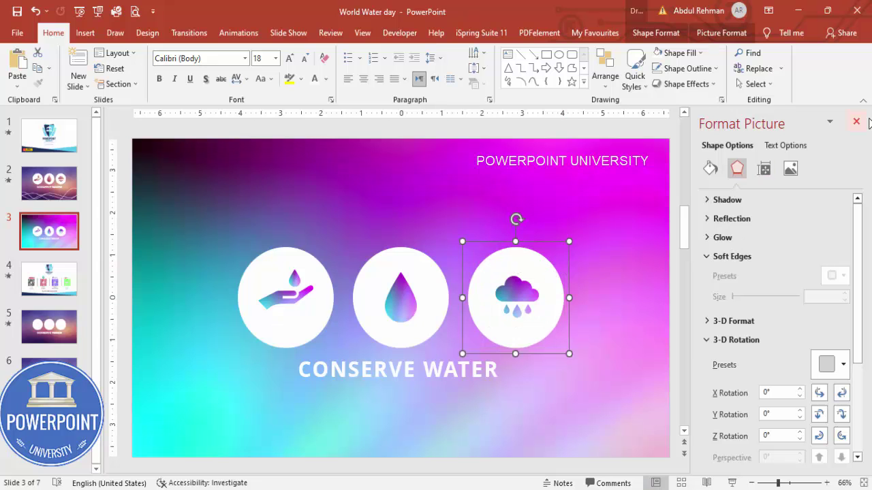
Step: Close the Format Picture pane and show the Animation Pane for slide 3
{"action": "left_click", "coordinate": [857, 121]}
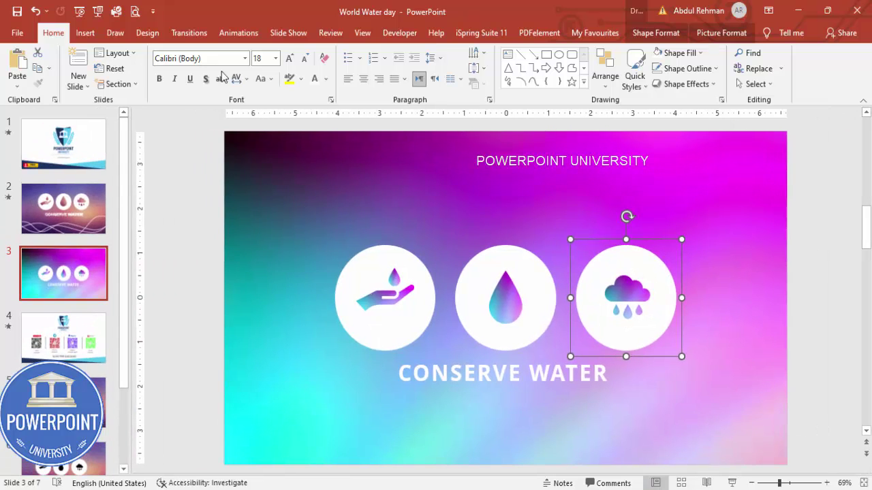
{"action": "left_click", "coordinate": [239, 32]}
{"action": "left_click", "coordinate": [603, 53]}
{"action": "left_click", "coordinate": [331, 273]}
Step: Give the three circle groups a Fly In entrance from the top
{"action": "left_click", "coordinate": [439, 276], "text": "shift"}
{"action": "left_click", "coordinate": [545, 267], "text": "shift"}
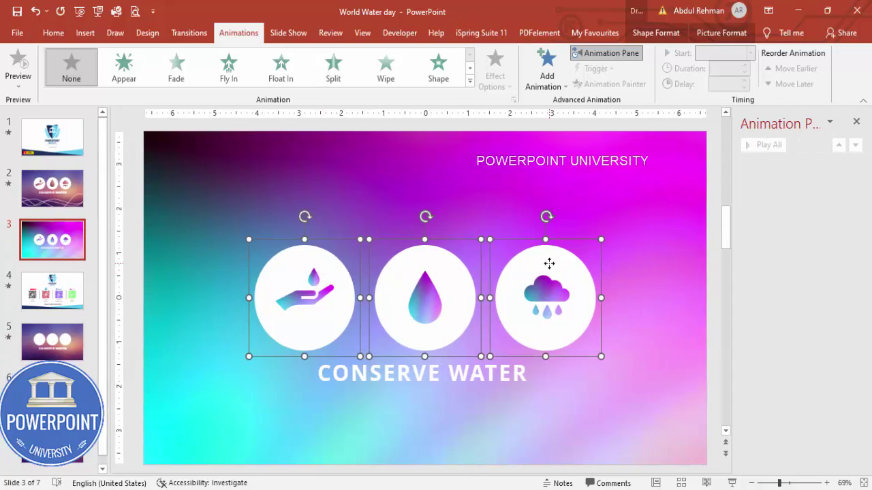
{"action": "left_click", "coordinate": [234, 80]}
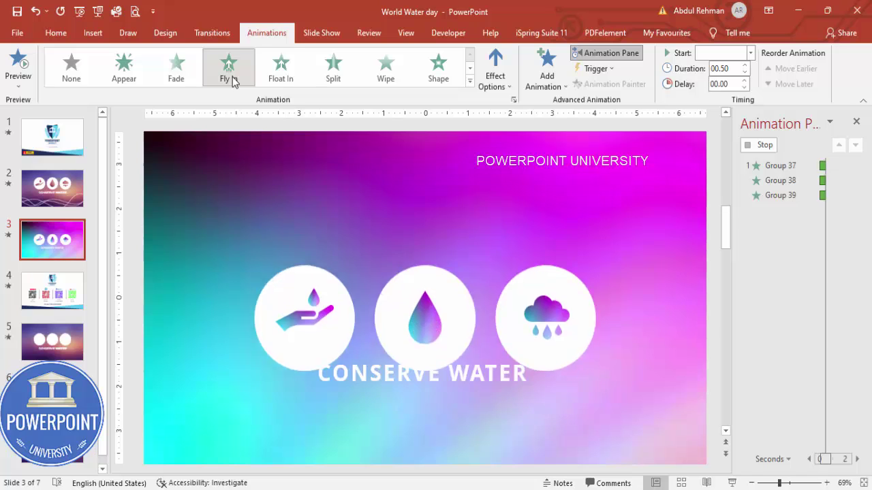
{"action": "left_click", "coordinate": [495, 80]}
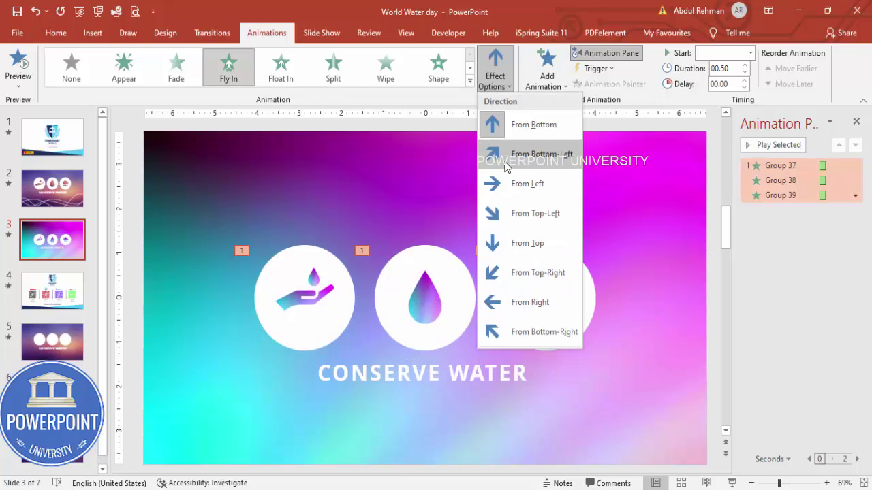
{"action": "left_click", "coordinate": [535, 214]}
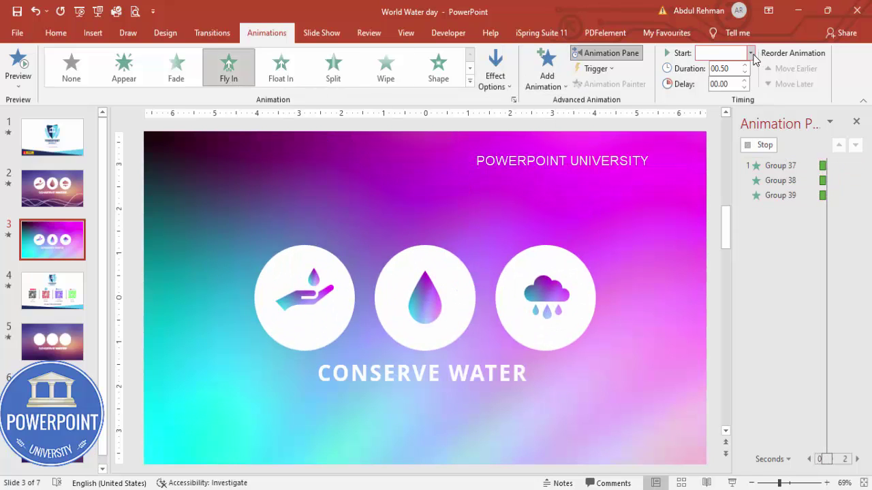
Step: Set the circle animations to start After Previous so they play one after another
{"action": "left_click", "coordinate": [750, 53]}
{"action": "left_click", "coordinate": [768, 181]}
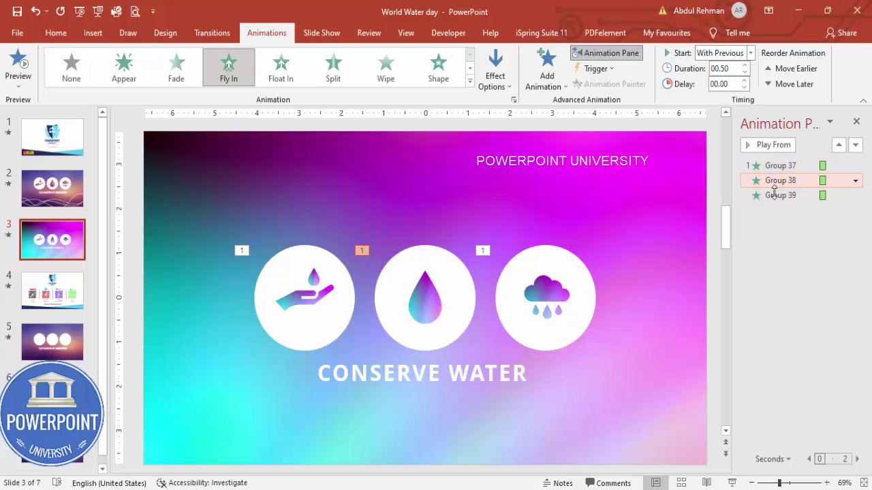
{"action": "left_click", "coordinate": [772, 196], "text": "shift"}
{"action": "right_click", "coordinate": [772, 197]}
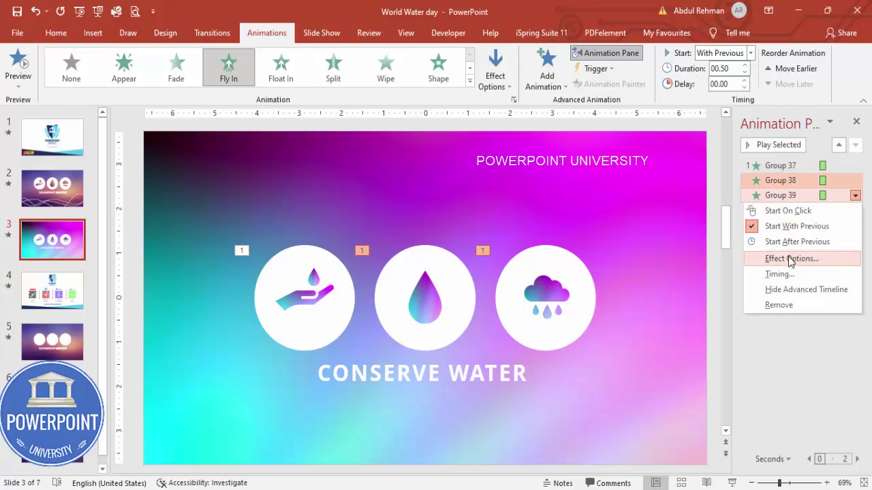
{"action": "left_click", "coordinate": [750, 53]}
{"action": "left_click", "coordinate": [729, 94]}
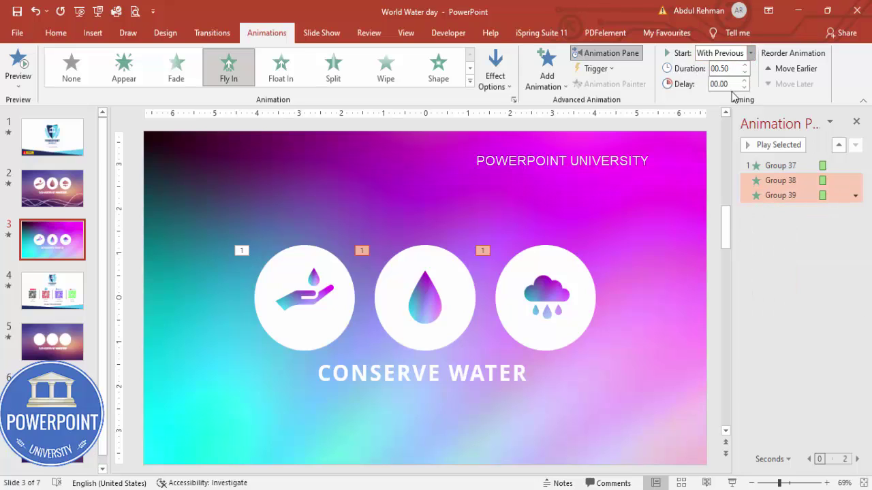
Step: Add a 0.13-sec bounce end to all three Fly In animations
{"action": "left_click", "coordinate": [783, 166]}
{"action": "left_click", "coordinate": [781, 196], "text": "shift"}
{"action": "right_click", "coordinate": [782, 196]}
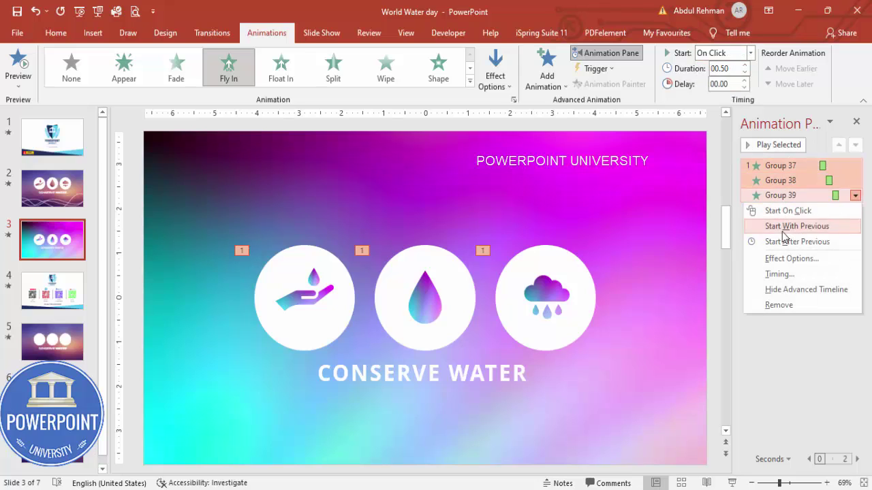
{"action": "left_click", "coordinate": [763, 257]}
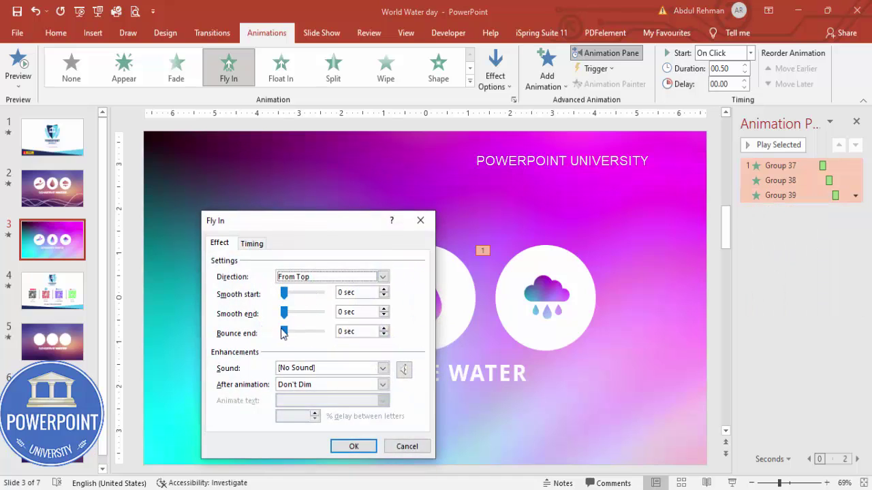
{"action": "left_click_drag", "start_coordinate": [281, 333], "coordinate": [294, 337]}
{"action": "left_click", "coordinate": [357, 446]}
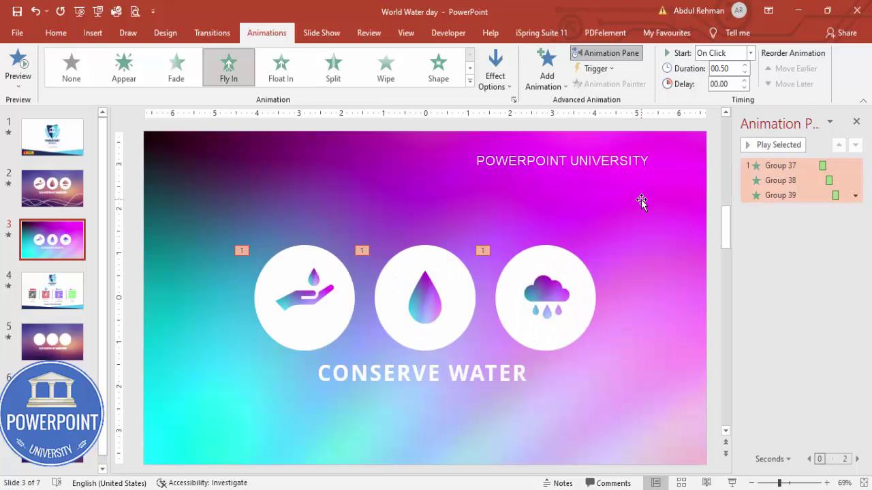
Step: Apply the Stretch entrance from More Entrance Effects to the CONSERVE WATER caption
{"action": "left_click", "coordinate": [439, 376]}
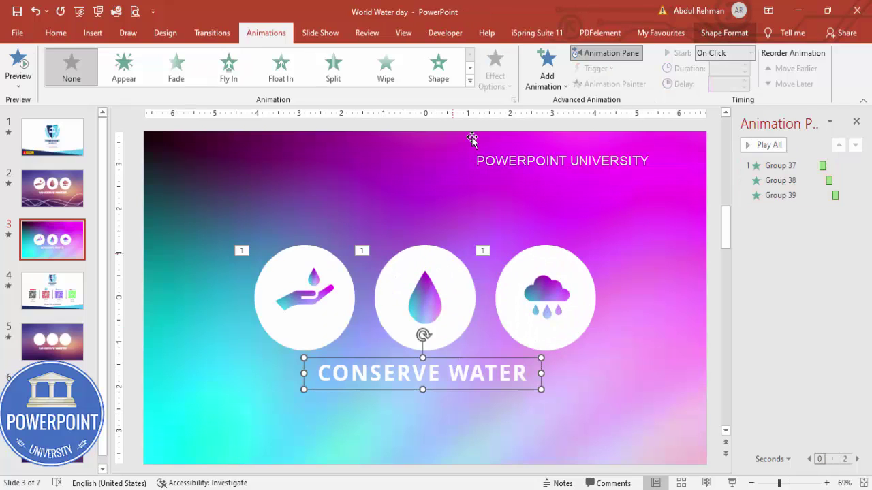
{"action": "left_click", "coordinate": [470, 81]}
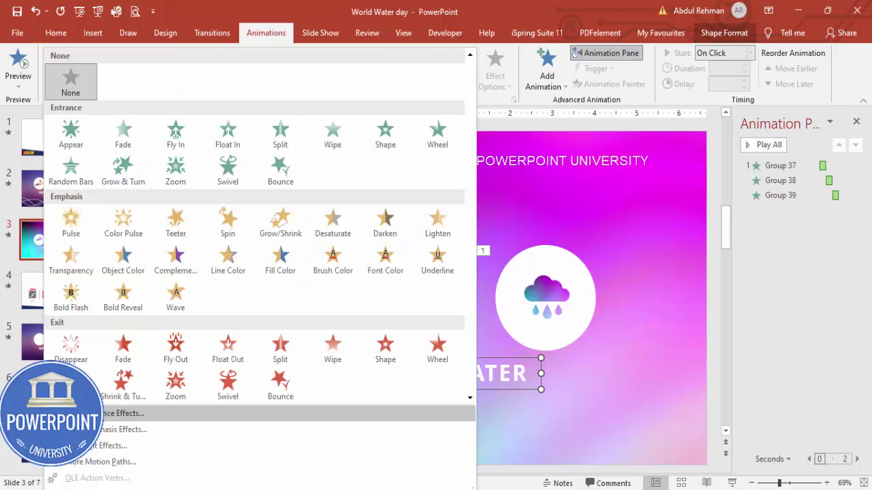
{"action": "left_click", "coordinate": [81, 414]}
{"action": "left_click", "coordinate": [380, 361]}
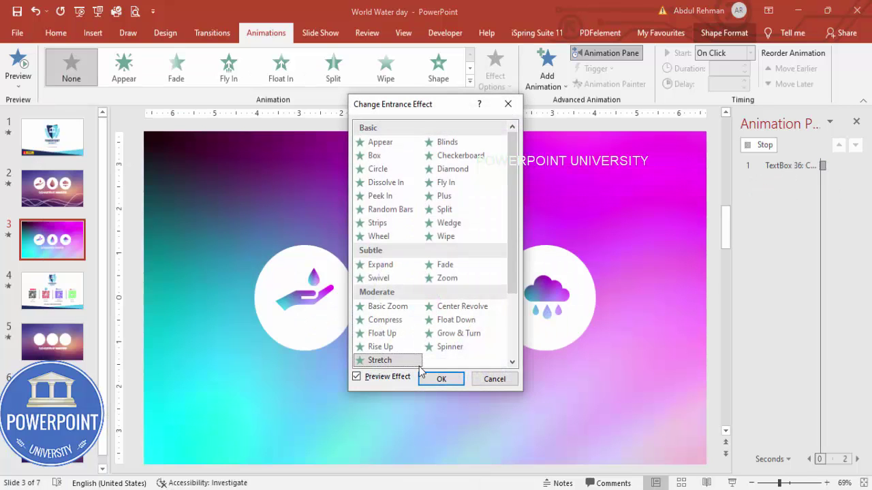
{"action": "left_click", "coordinate": [441, 380]}
{"action": "left_click", "coordinate": [506, 89]}
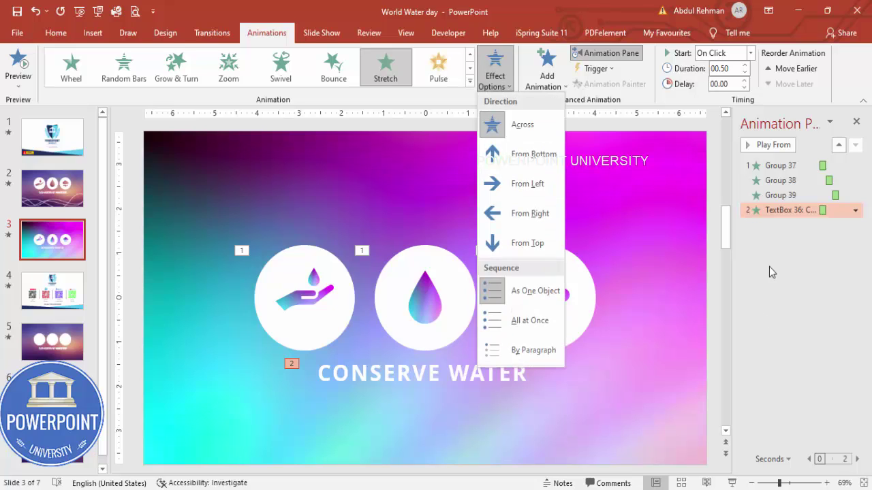
Step: Set the caption animation to start After Previous and preview the sequence
{"action": "left_click", "coordinate": [751, 53]}
{"action": "left_click", "coordinate": [722, 93]}
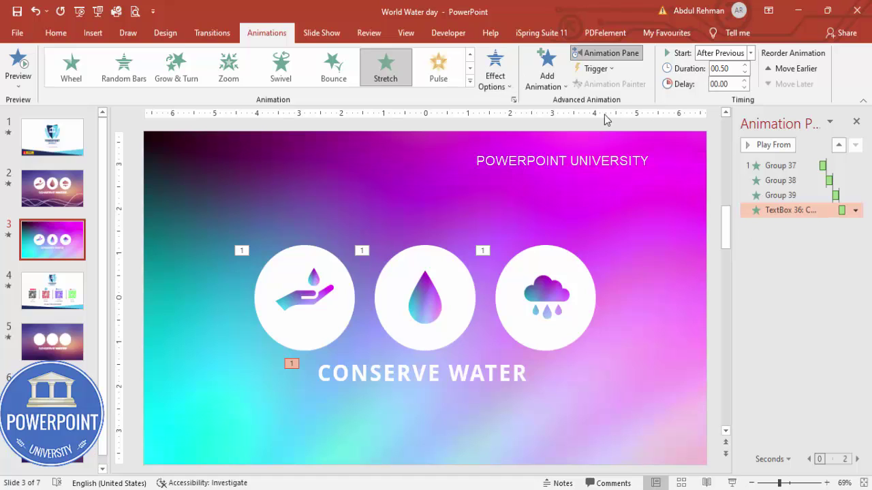
{"action": "left_click", "coordinate": [770, 145]}
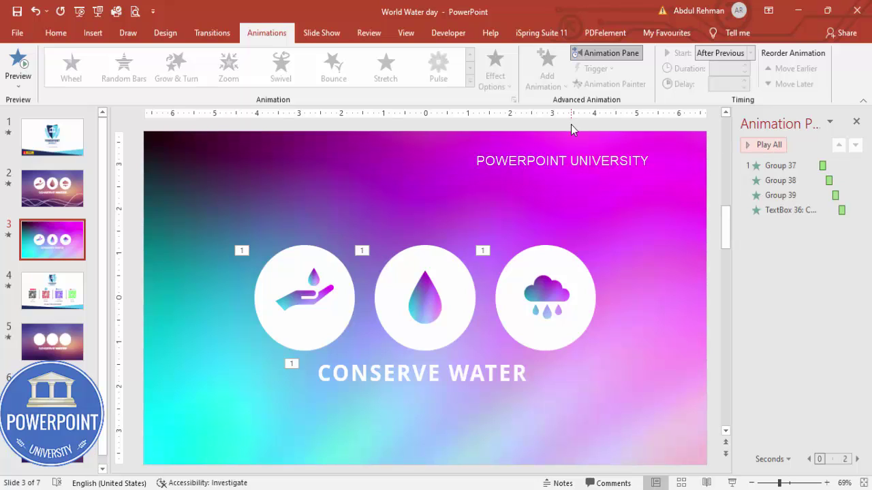
Step: Zoom out and draw a Curve shape wave across the bottom of the slide
{"action": "left_click", "coordinate": [750, 483]}
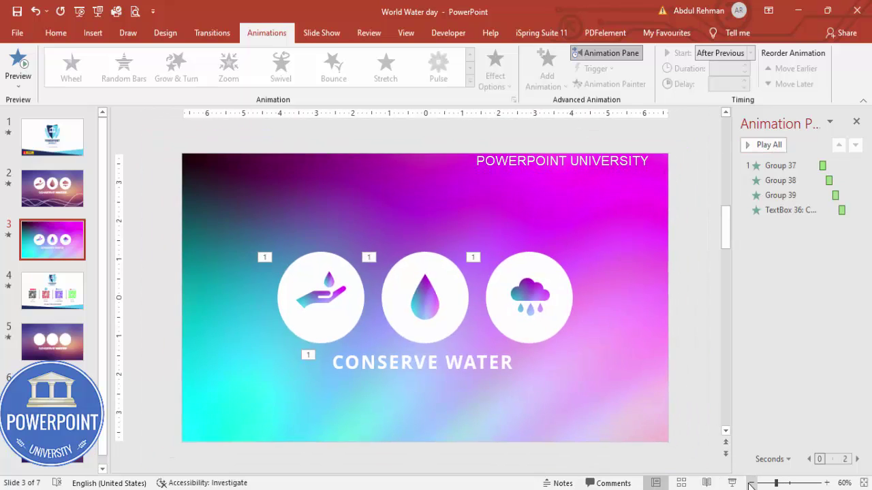
{"action": "left_click", "coordinate": [750, 483]}
{"action": "left_click", "coordinate": [750, 483]}
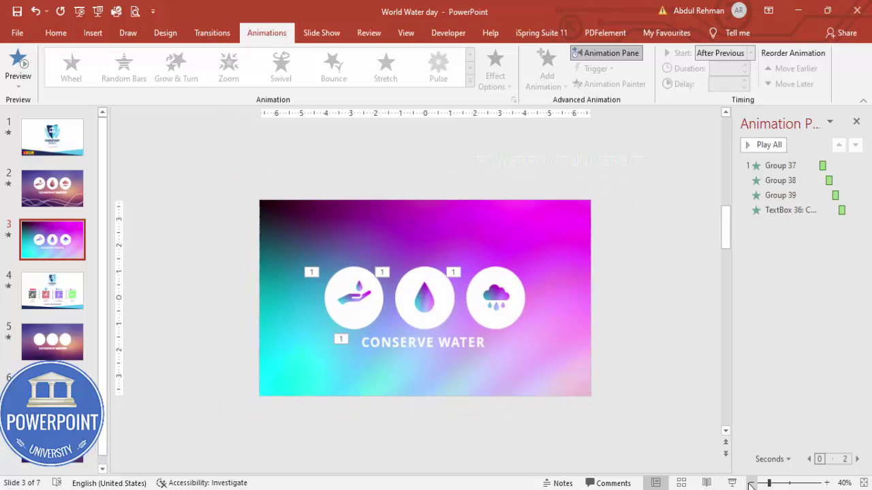
{"action": "left_click", "coordinate": [92, 33]}
{"action": "left_click", "coordinate": [204, 68]}
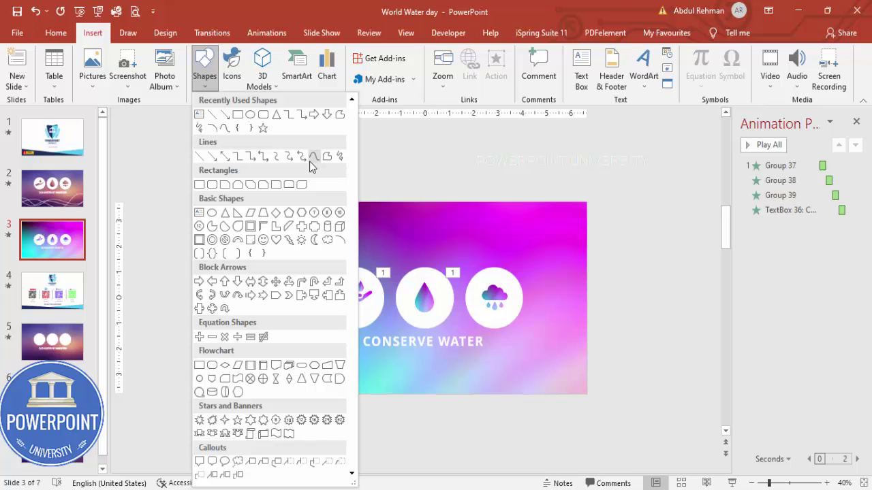
{"action": "left_click", "coordinate": [313, 159]}
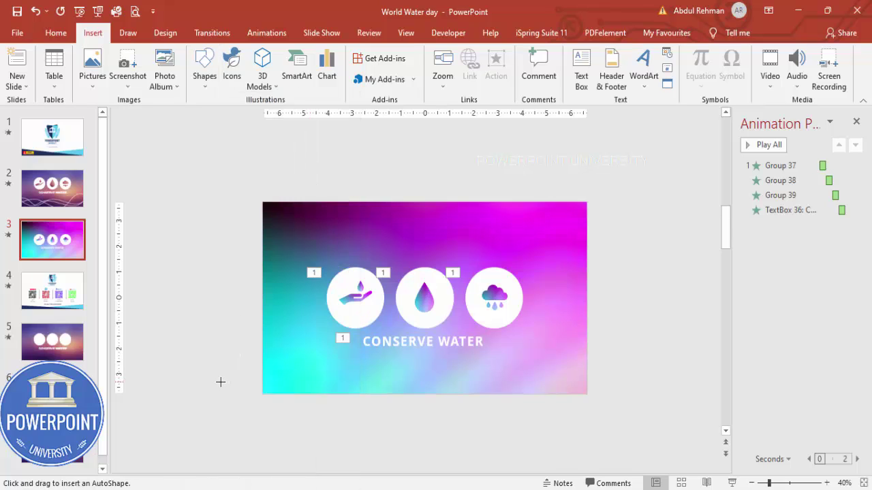
{"action": "left_click", "coordinate": [315, 366]}
{"action": "left_click", "coordinate": [401, 385]}
{"action": "left_click", "coordinate": [520, 353]}
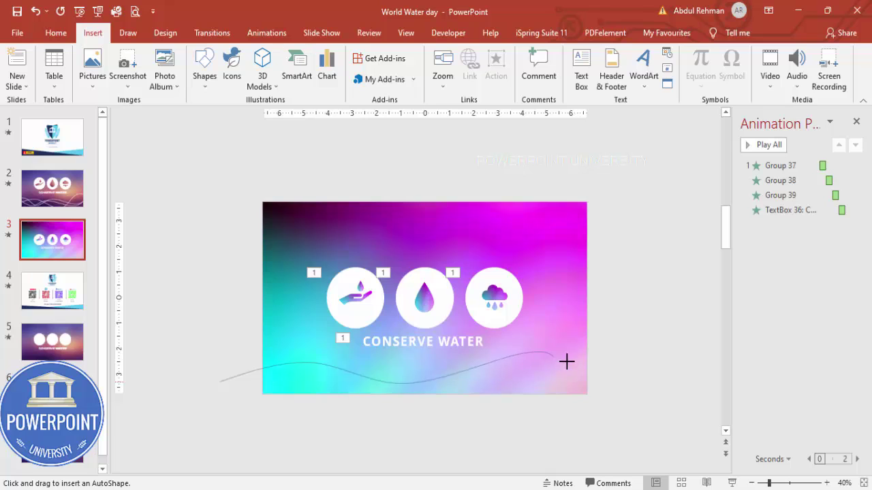
{"action": "double_click", "coordinate": [630, 370]}
Step: Set the wave line's Shape Outline to White
{"action": "left_click", "coordinate": [303, 71]}
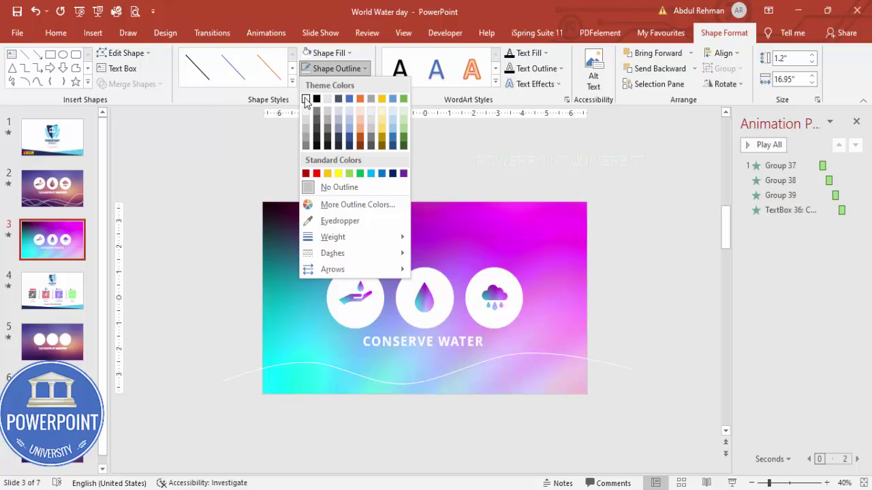
{"action": "left_click", "coordinate": [304, 102]}
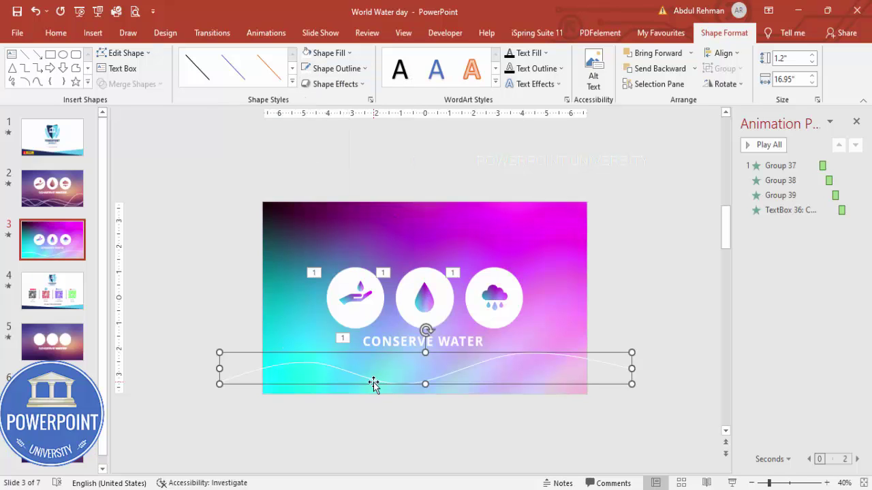
{"action": "left_click", "coordinate": [230, 244]}
{"action": "left_click", "coordinate": [91, 34]}
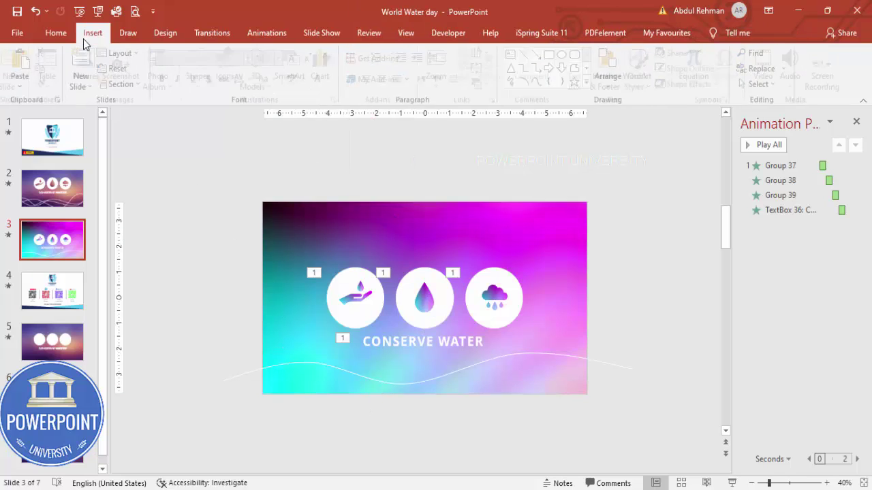
Step: Draw a second Curve wave crossing the first, then select both waves
{"action": "left_click", "coordinate": [197, 85]}
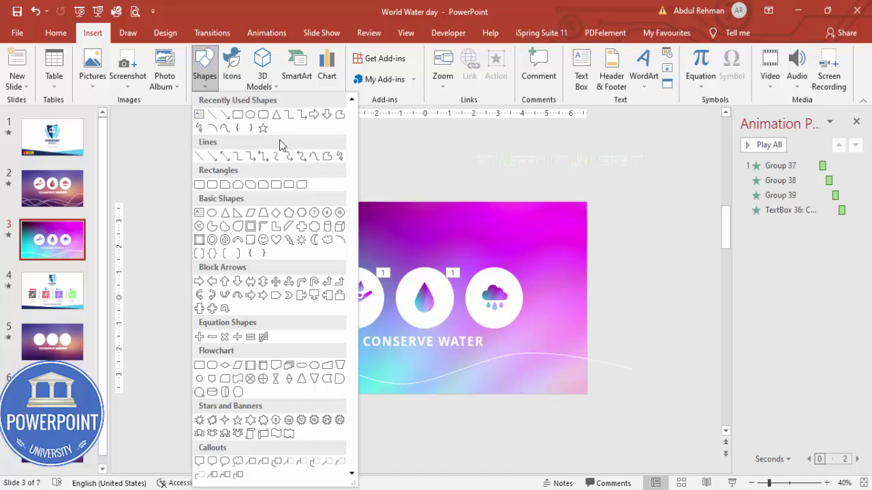
{"action": "left_click", "coordinate": [312, 156]}
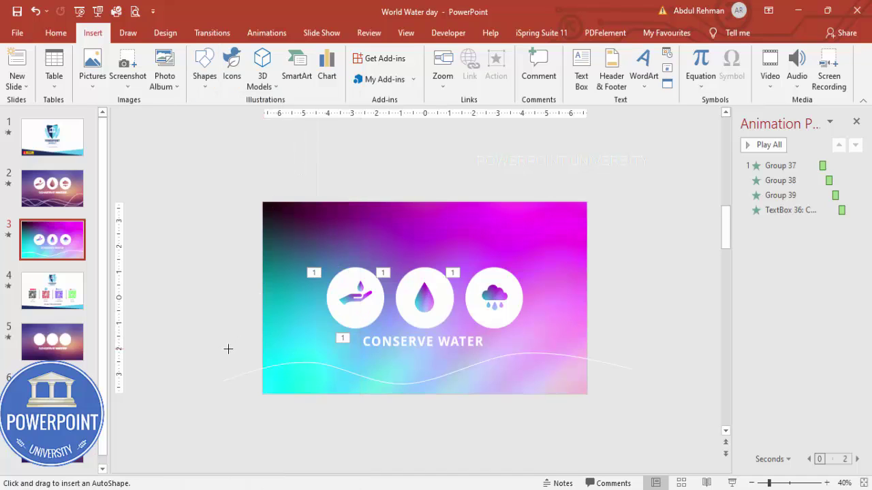
{"action": "left_click", "coordinate": [330, 387]}
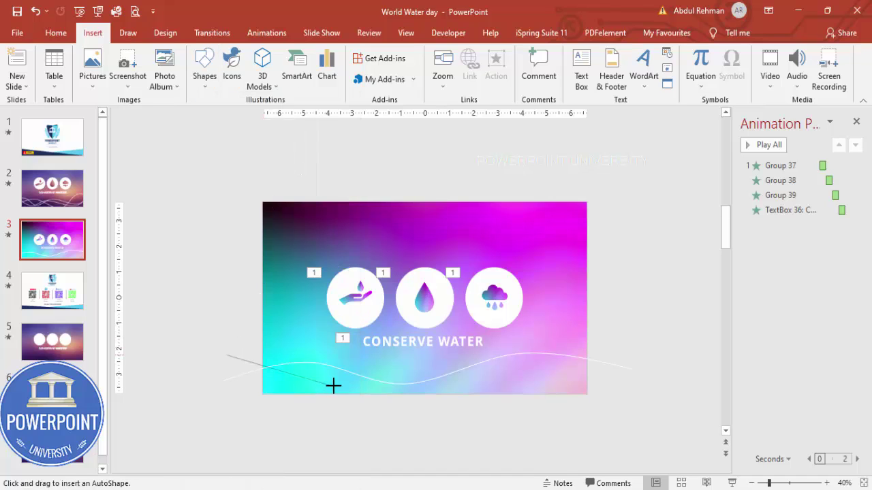
{"action": "left_click", "coordinate": [452, 354]}
{"action": "left_click", "coordinate": [524, 377]}
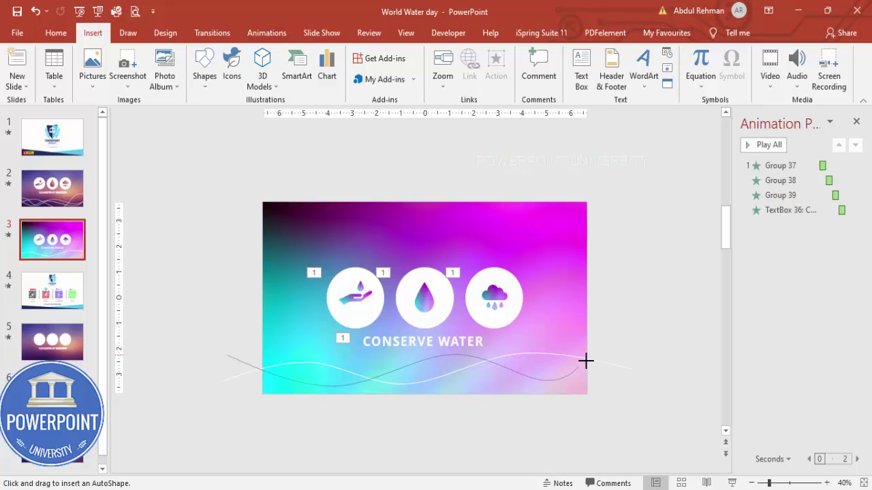
{"action": "double_click", "coordinate": [630, 335]}
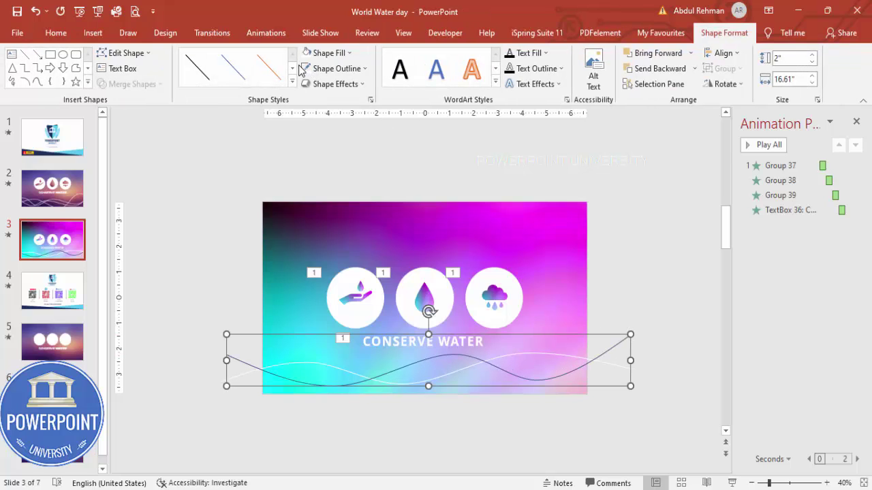
{"action": "left_click", "coordinate": [612, 367], "text": "shift"}
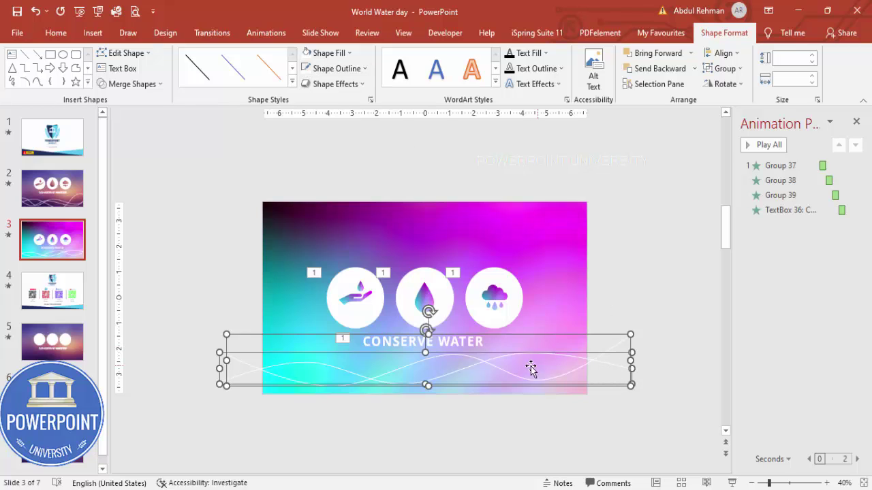
Step: Apply a Wipe entrance to both waves, the first starting After Previous
{"action": "left_click", "coordinate": [265, 33]}
{"action": "left_click", "coordinate": [389, 78]}
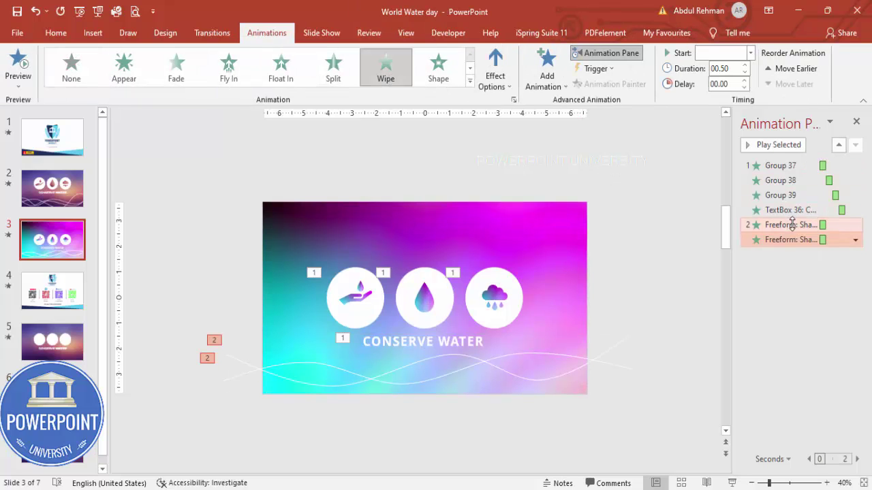
{"action": "left_click", "coordinate": [791, 224]}
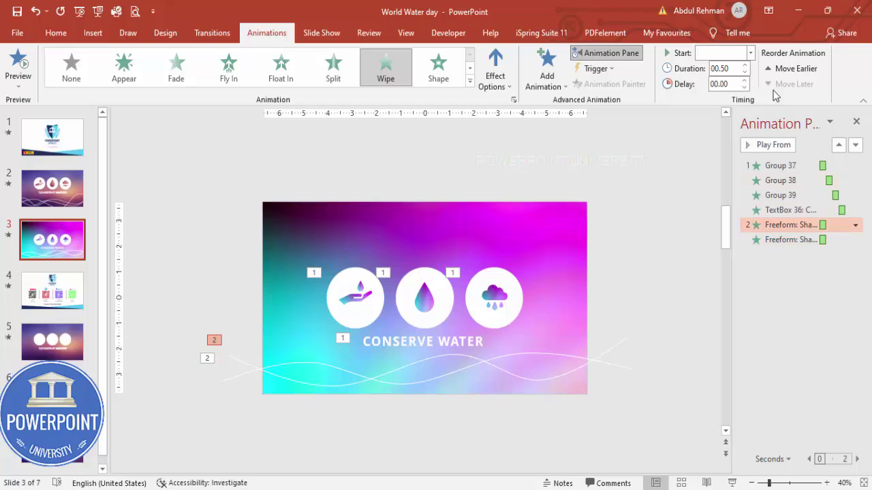
{"action": "left_click", "coordinate": [750, 52]}
{"action": "left_click", "coordinate": [726, 91]}
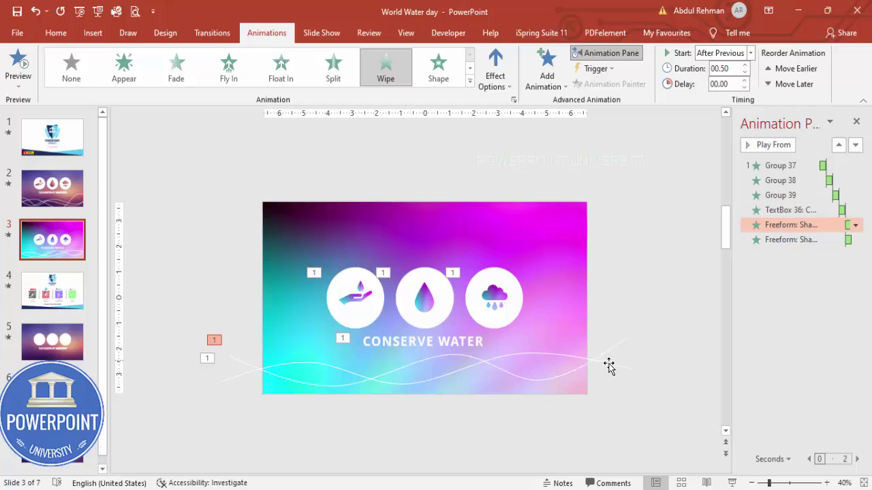
{"action": "left_click", "coordinate": [609, 365]}
{"action": "left_click", "coordinate": [618, 342], "text": "shift"}
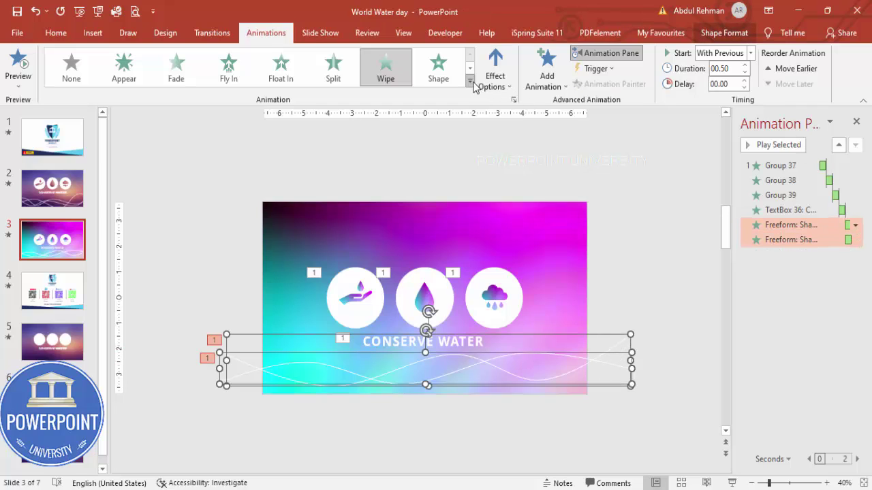
{"action": "left_click", "coordinate": [547, 78]}
{"action": "scroll", "coordinate": [636, 301], "scroll_direction": "down", "scroll_amount": 5}
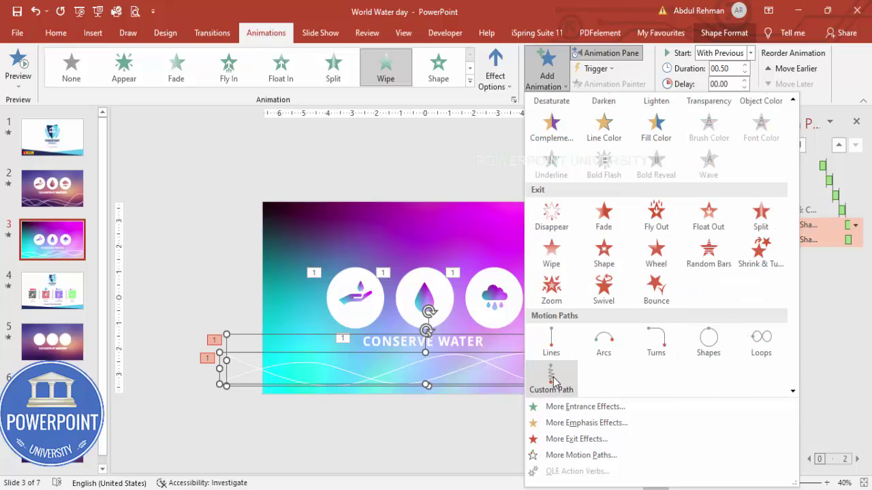
Step: Add a short Custom Path motion animation to both wave lines
{"action": "left_click", "coordinate": [552, 382]}
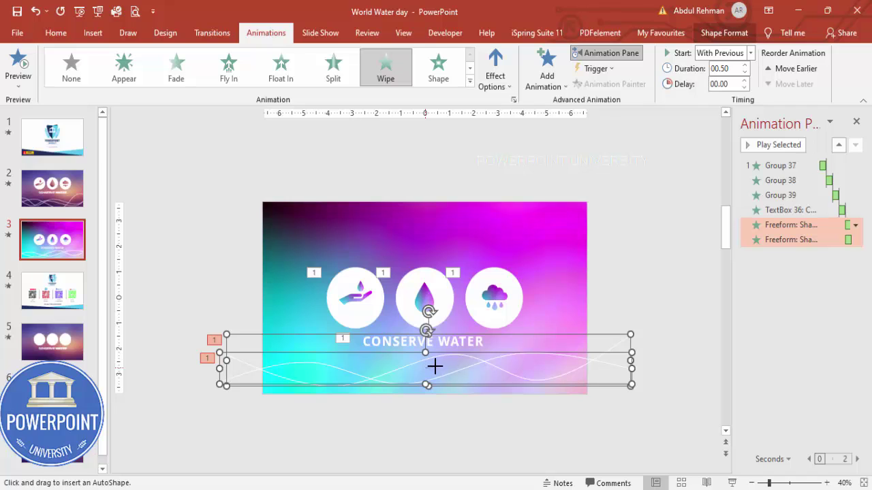
{"action": "left_click_drag", "start_coordinate": [434, 366], "coordinate": [599, 381]}
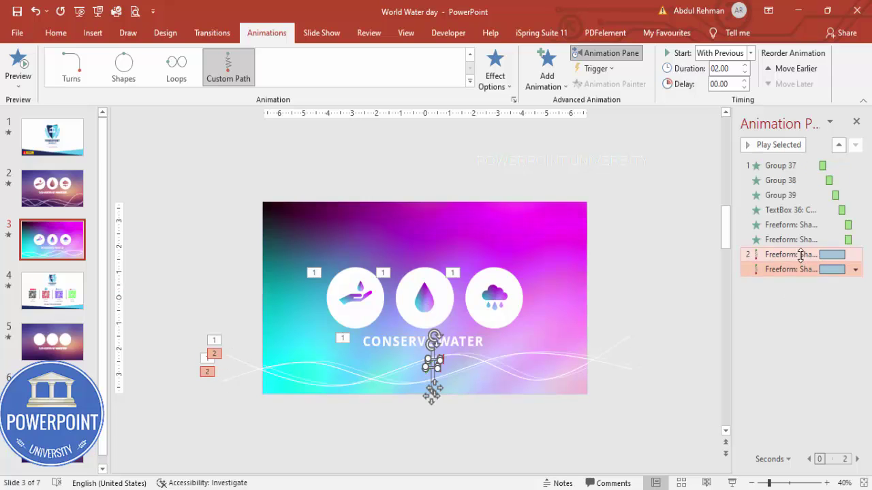
{"action": "left_click", "coordinate": [793, 254]}
{"action": "left_click", "coordinate": [791, 270], "text": "shift"}
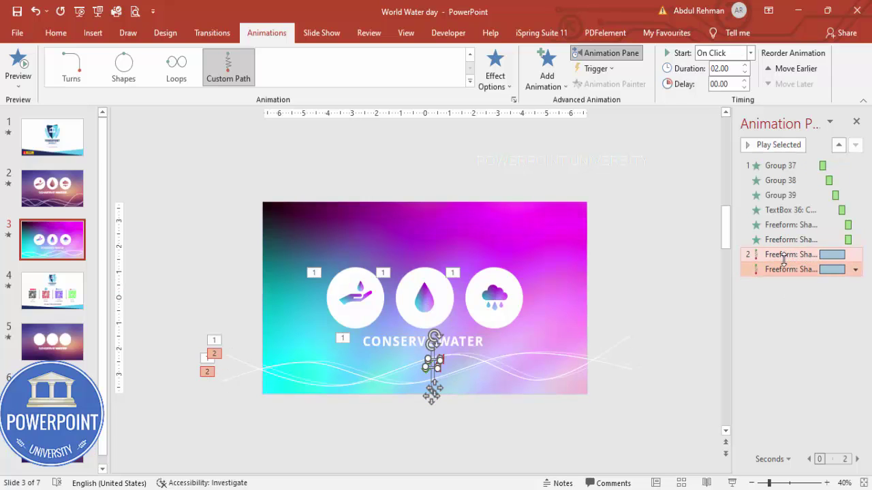
Step: Set the first wave's motion path to After Previous and the second to With Previous
{"action": "left_click", "coordinate": [750, 53]}
{"action": "left_click", "coordinate": [728, 96]}
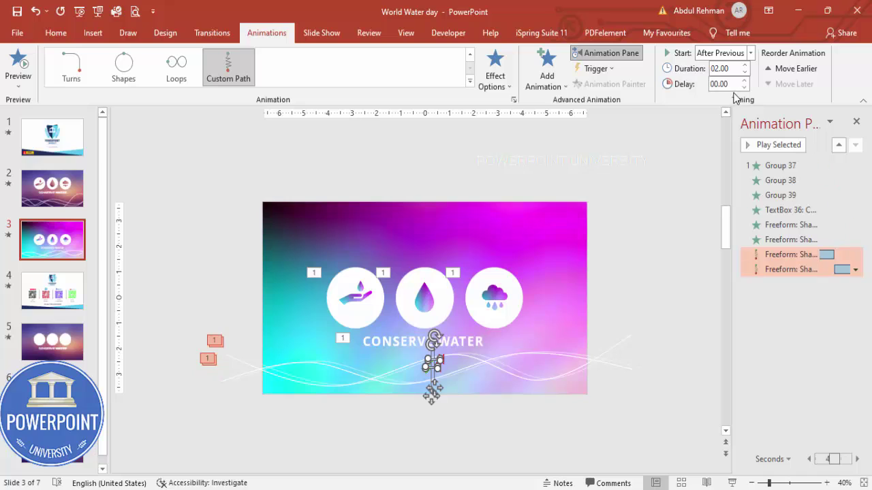
{"action": "left_click", "coordinate": [780, 270]}
{"action": "left_click", "coordinate": [750, 53]}
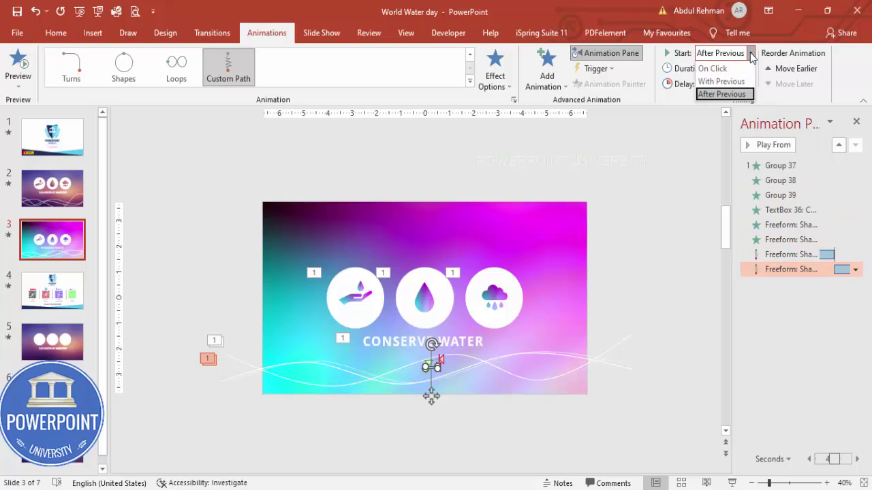
{"action": "left_click", "coordinate": [722, 81]}
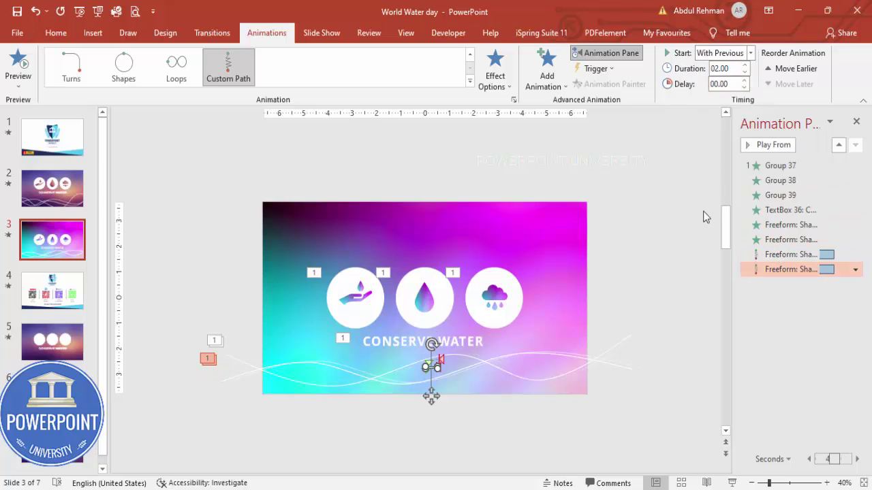
{"action": "left_click", "coordinate": [763, 256]}
{"action": "left_click", "coordinate": [776, 270], "text": "shift"}
{"action": "right_click", "coordinate": [775, 269]}
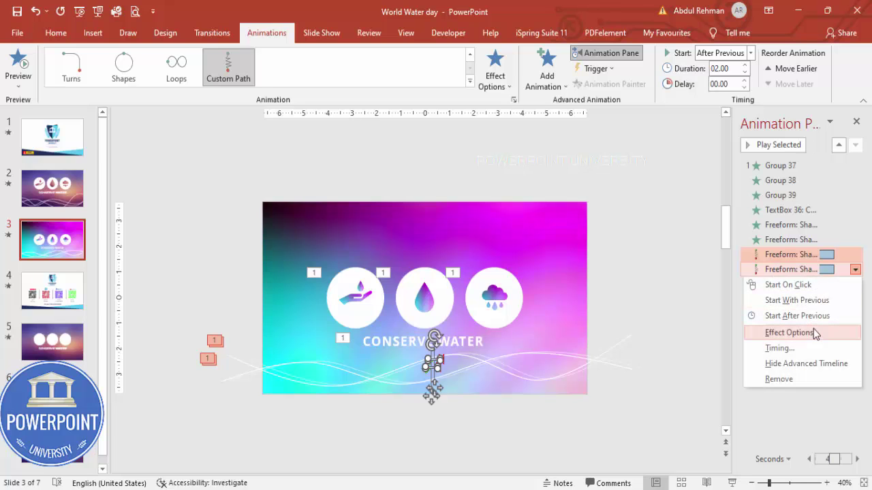
Step: Set Smooth end to 0 sec, keep 2-second duration, and repeat Until End of Slide
{"action": "left_click", "coordinate": [788, 330]}
{"action": "left_click_drag", "start_coordinate": [303, 306], "coordinate": [239, 290]}
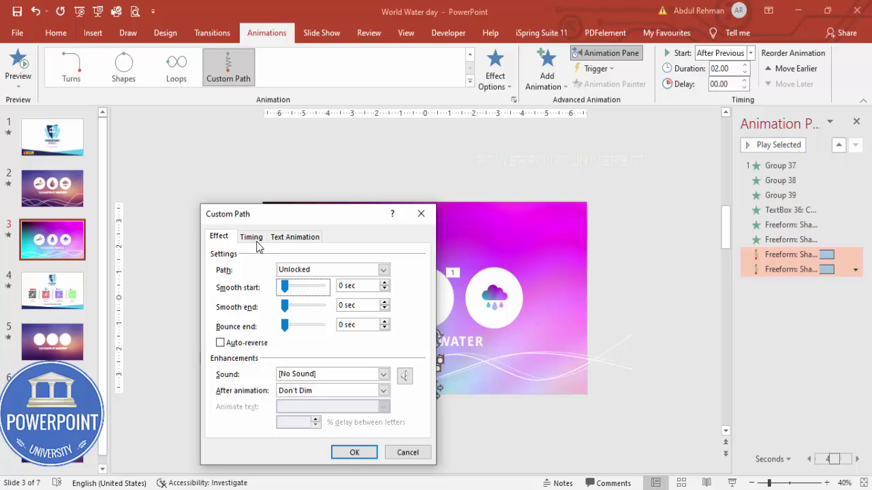
{"action": "left_click", "coordinate": [219, 343]}
{"action": "left_click", "coordinate": [251, 237]}
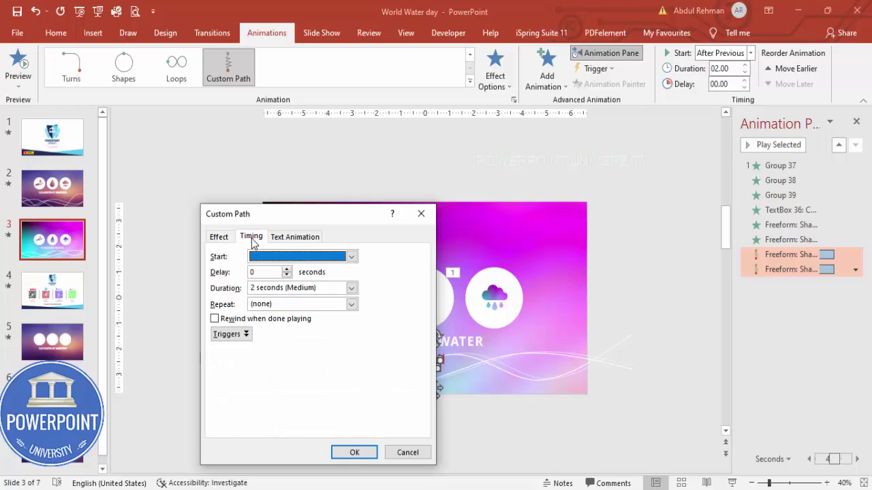
{"action": "left_click", "coordinate": [356, 289]}
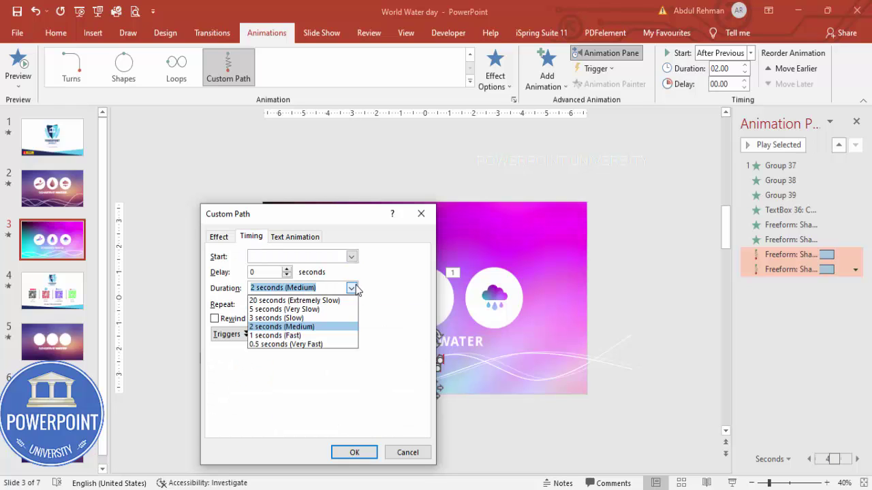
{"action": "left_click", "coordinate": [354, 289]}
{"action": "left_click", "coordinate": [352, 304]}
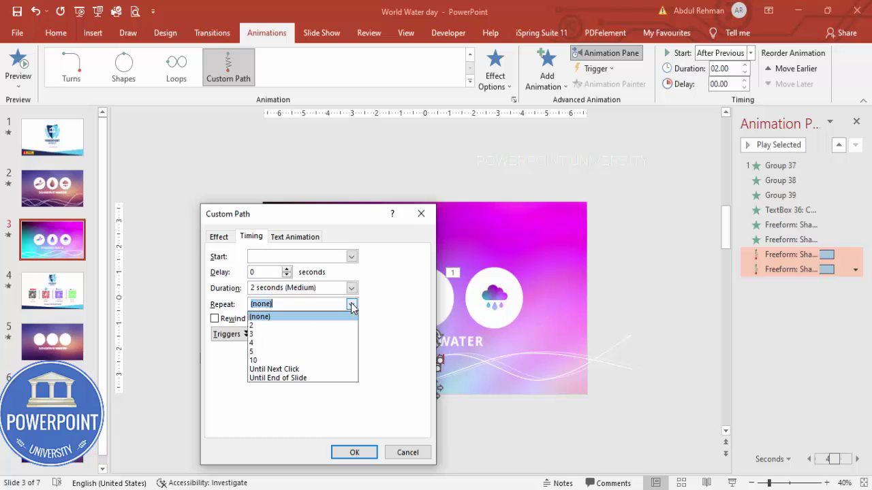
{"action": "left_click", "coordinate": [311, 378]}
{"action": "left_click", "coordinate": [353, 451]}
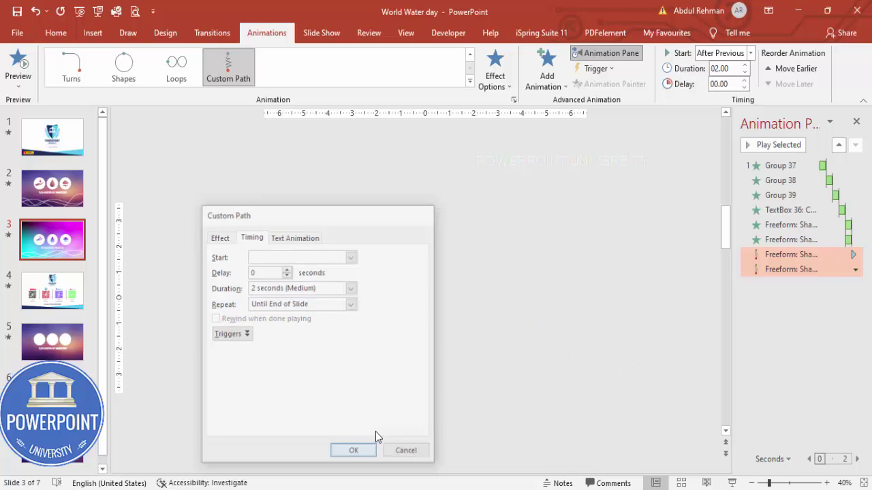
Step: Preview the slide show, then shift the icon circles and caption slightly upward
{"action": "left_click", "coordinate": [732, 483]}
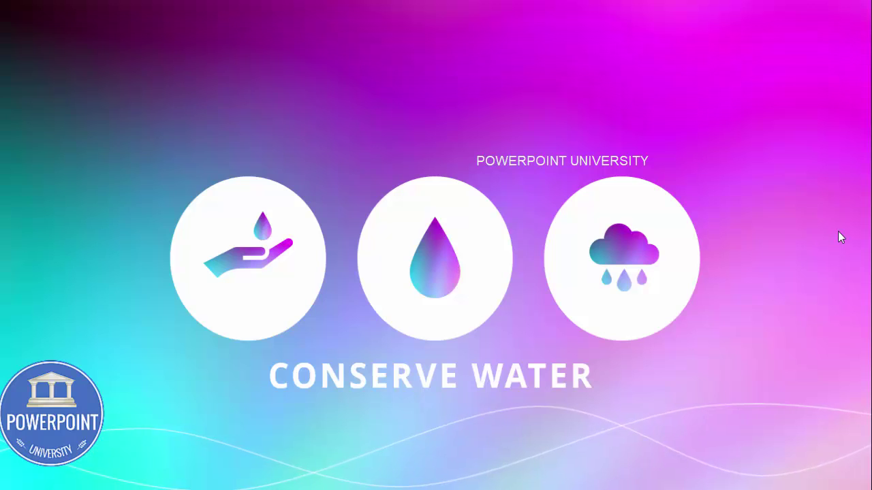
{"action": "key", "text": "Escape"}
{"action": "left_click_drag", "start_coordinate": [279, 154], "coordinate": [551, 382]}
{"action": "left_click_drag", "start_coordinate": [516, 308], "coordinate": [519, 293]}
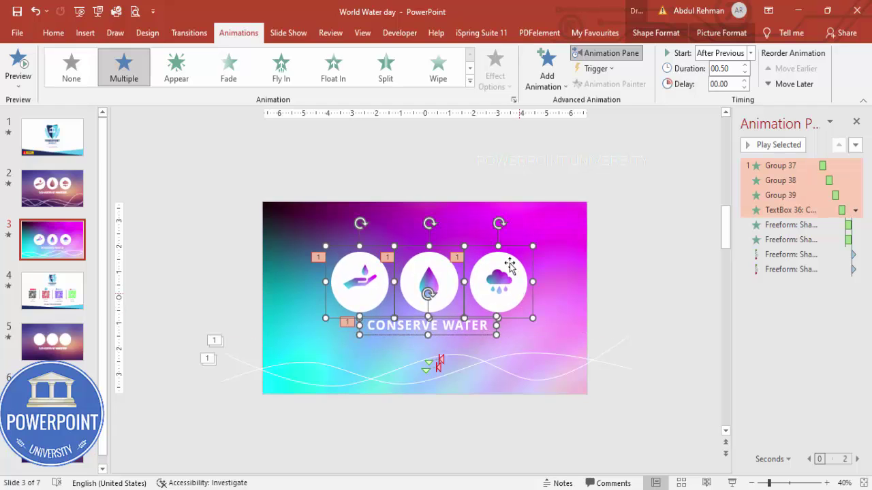
{"action": "left_click", "coordinate": [378, 162]}
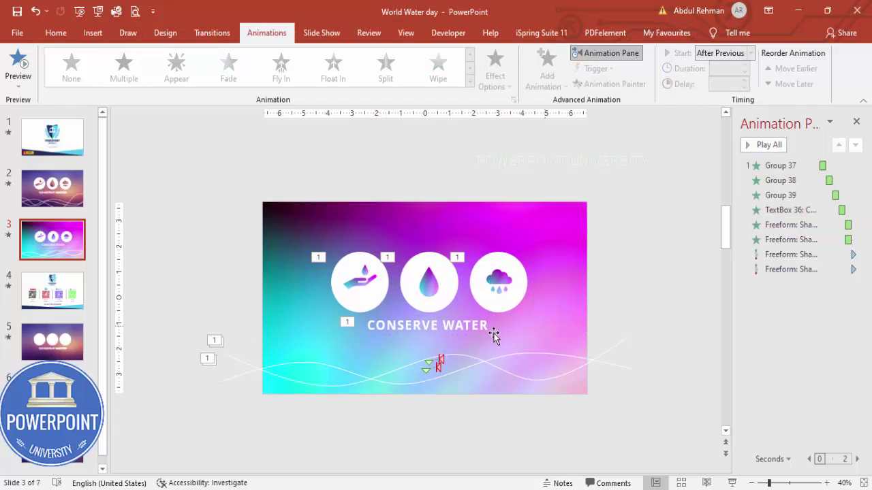